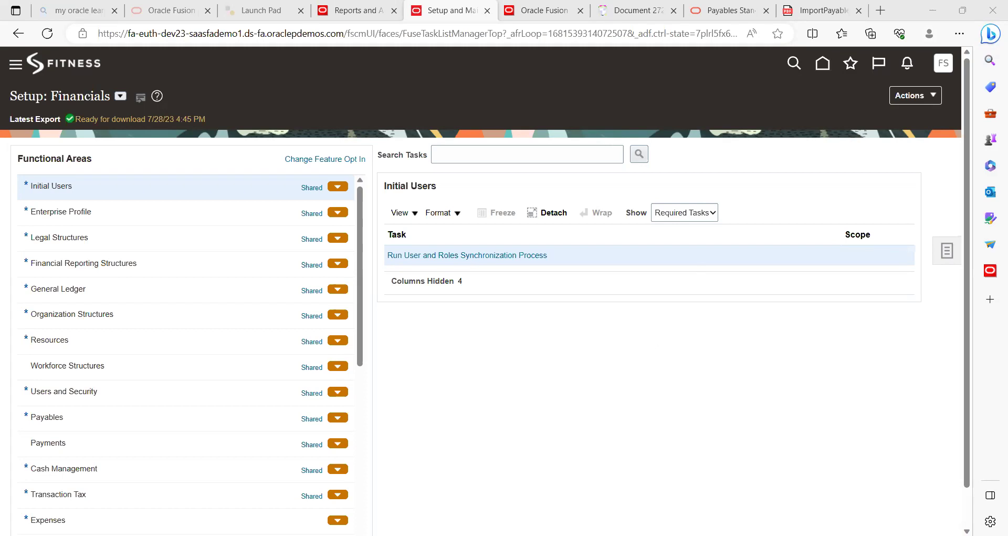
Switch to the Word document and read the prerequisite steps for creating a new invoice source and importing AP invoices
{"action": "key", "text": "alt+Tab"}
{"action": "scroll", "coordinate": [989, 147], "scroll_direction": "up", "scroll_amount": 3}
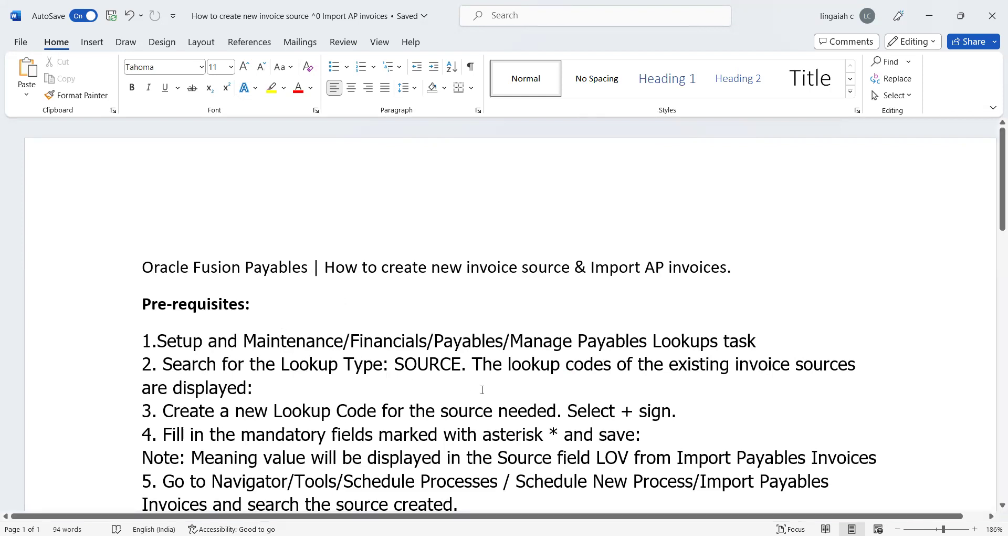
{"action": "key", "text": "Down"}
{"action": "key", "text": "Down"}
{"action": "key", "text": "Down"}
{"action": "key", "text": "Down"}
{"action": "key", "text": "Down"}
{"action": "key", "text": "Down"}
{"action": "key", "text": "Down"}
{"action": "key", "text": "Down"}
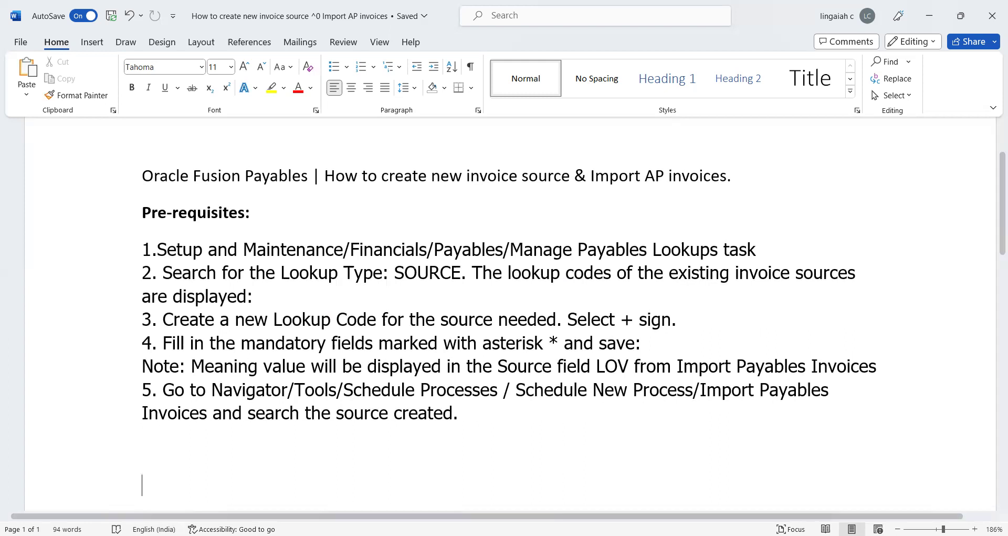
Switch back to Oracle Setup and Maintenance and show all tasks for the Payables functional area of the Financials offering
{"action": "key", "text": "alt+Tab"}
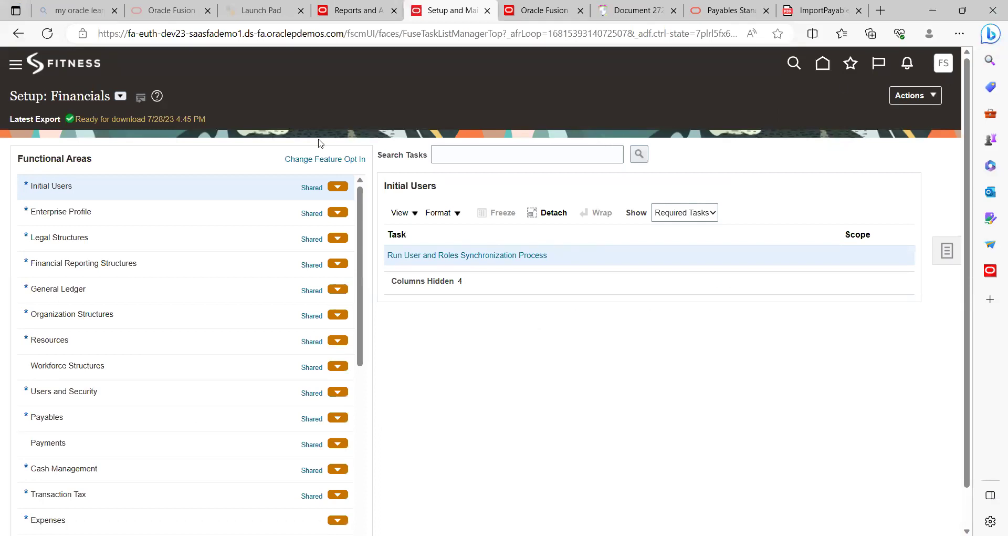
{"action": "left_click", "coordinate": [120, 97]}
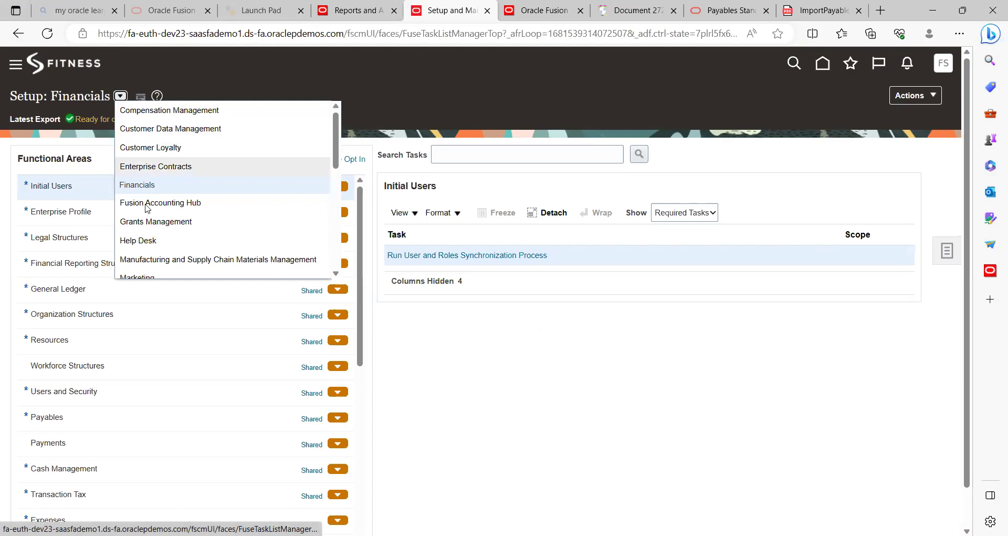
{"action": "left_click", "coordinate": [145, 185]}
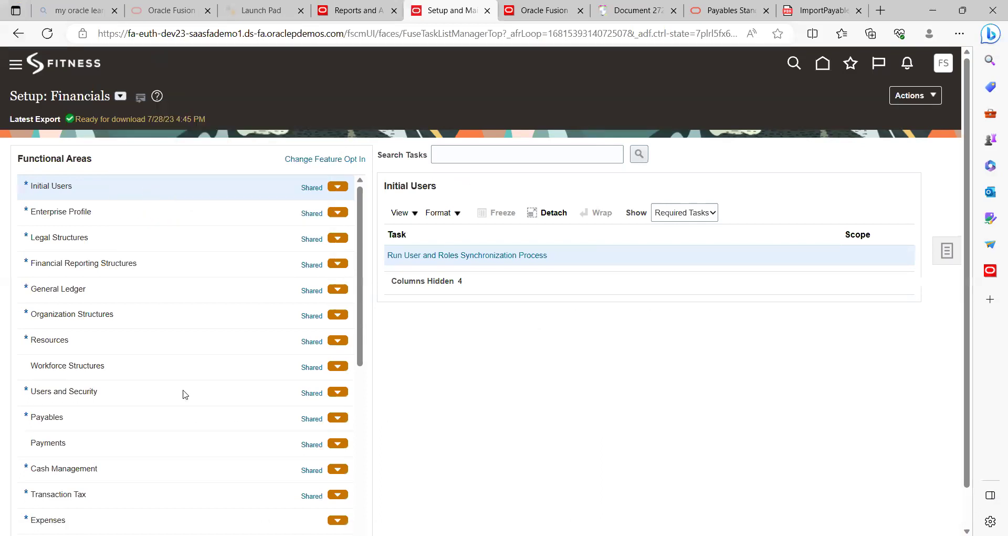
{"action": "left_click", "coordinate": [168, 417]}
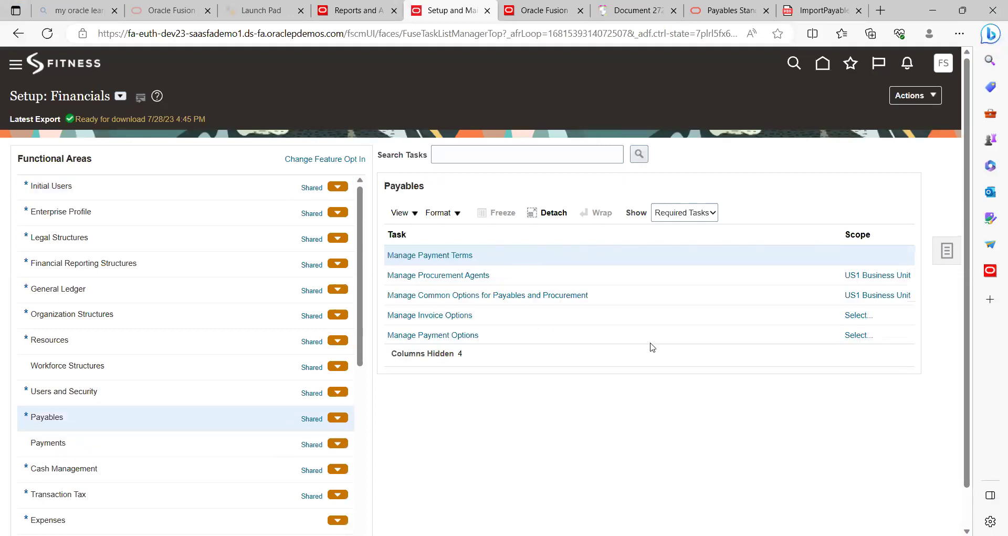
{"action": "left_click", "coordinate": [689, 214]}
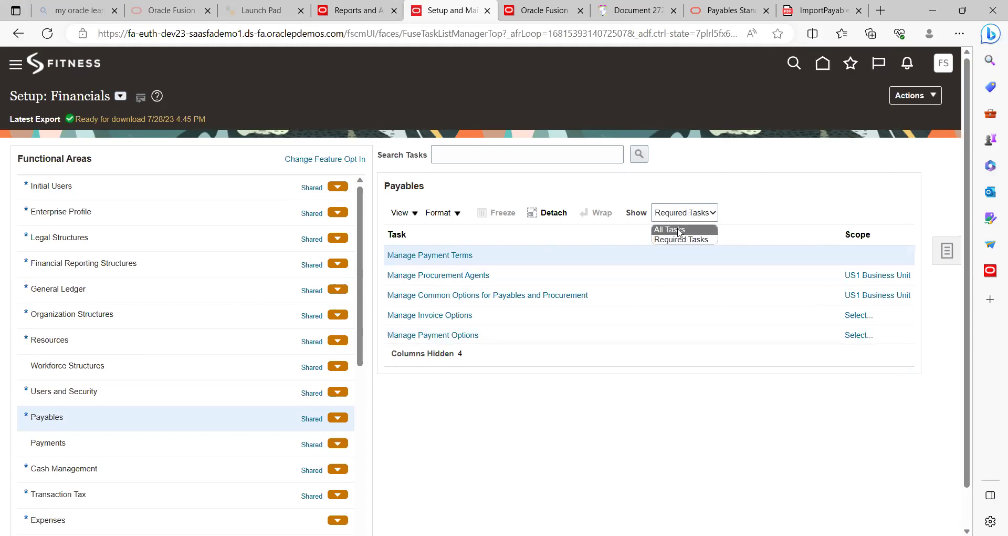
{"action": "left_click", "coordinate": [679, 231]}
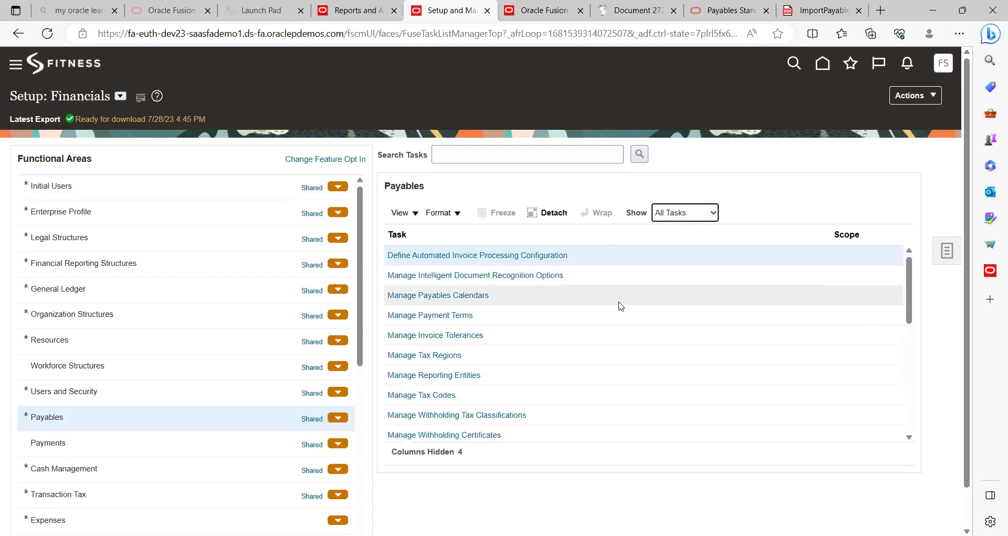
Open the Manage Payables Lookups task from the Payables task list
{"action": "left_click", "coordinate": [909, 438]}
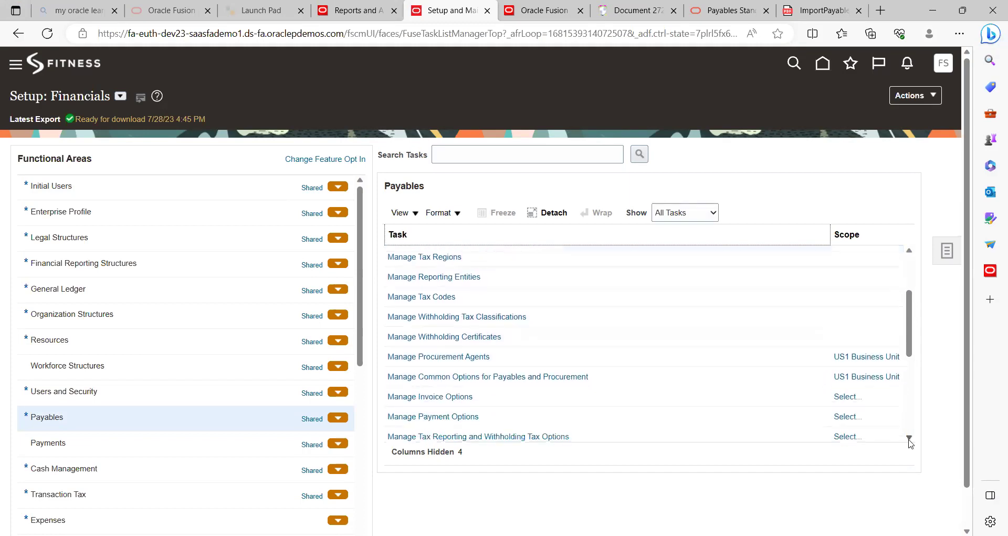
{"action": "left_click", "coordinate": [909, 438]}
{"action": "left_click", "coordinate": [909, 438]}
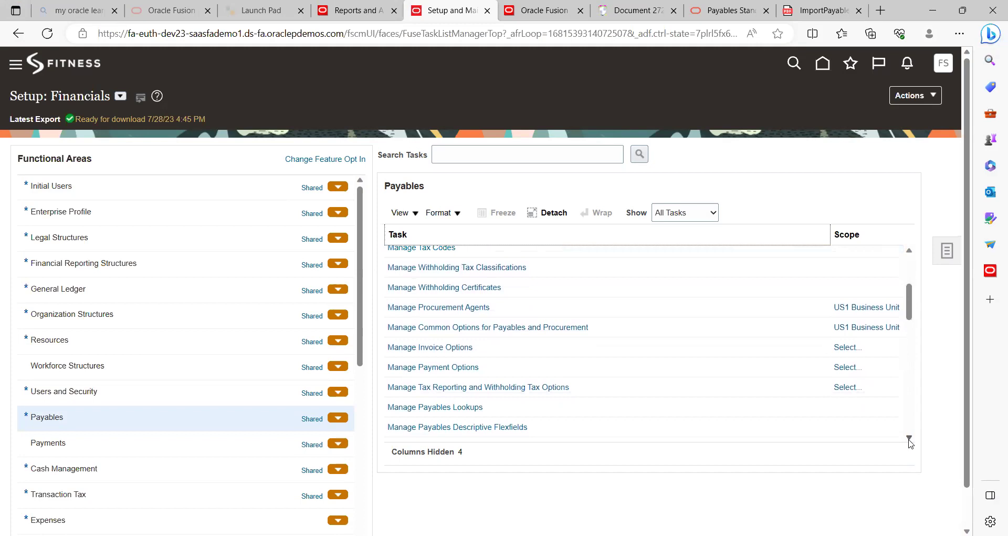
{"action": "left_click", "coordinate": [909, 438]}
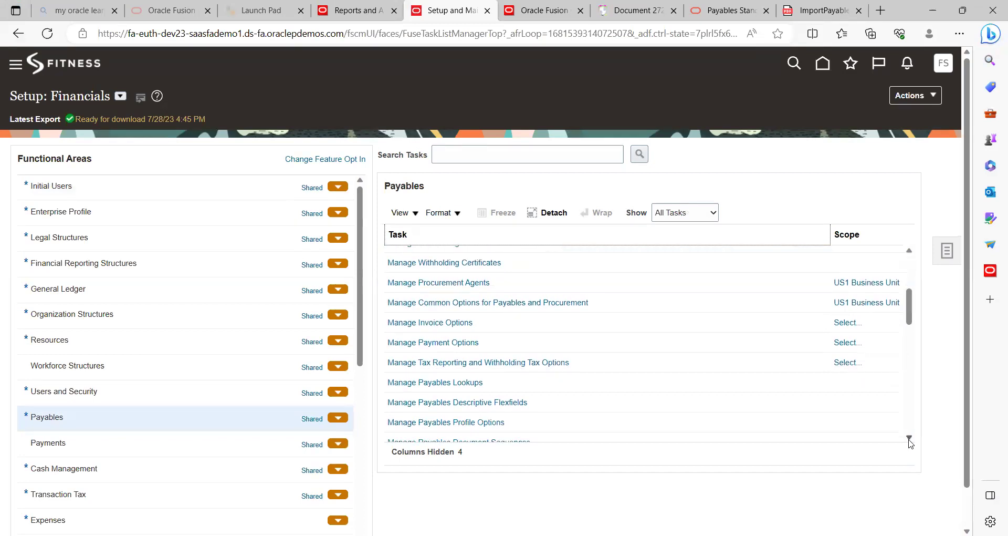
{"action": "left_click", "coordinate": [460, 382]}
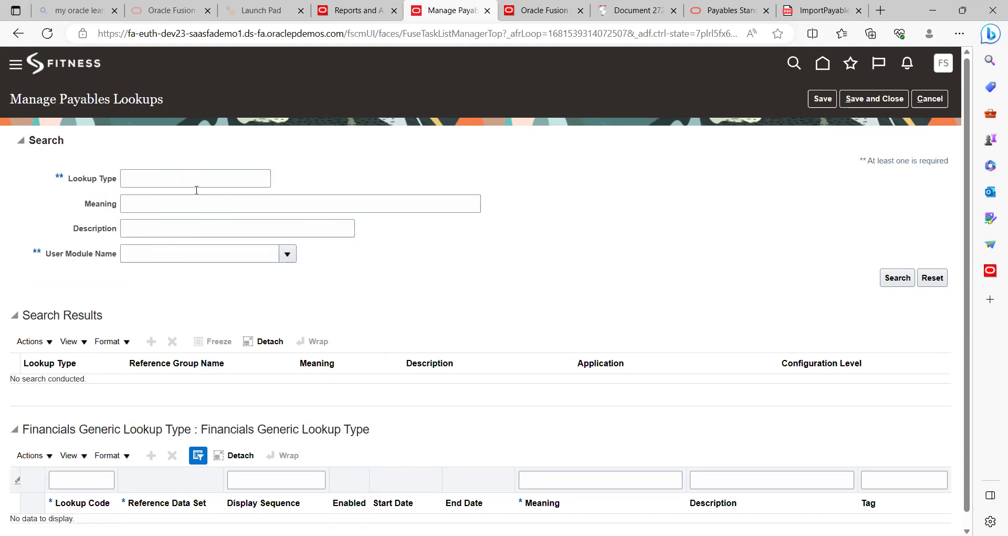
Search the payables lookups for the lookup type Source
{"action": "left_click", "coordinate": [181, 174]}
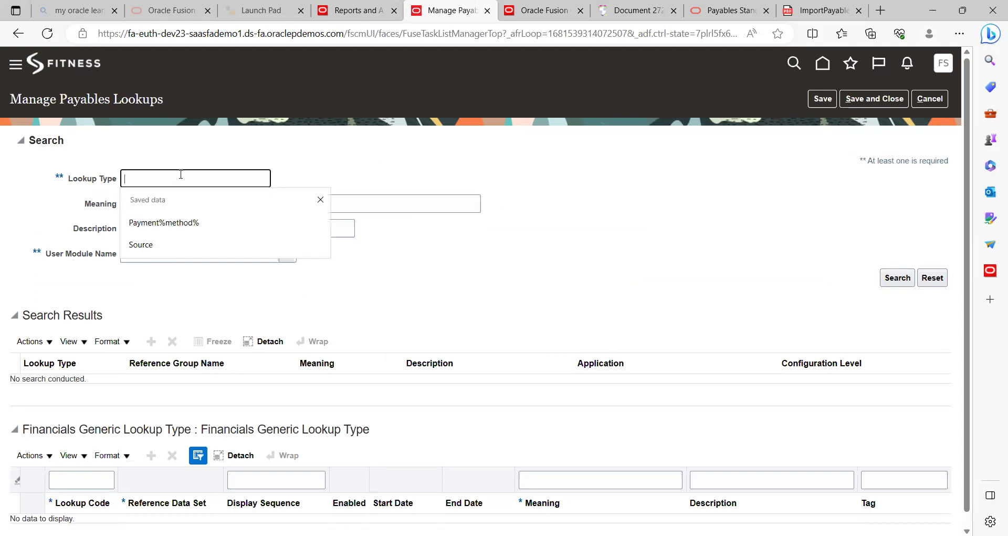
{"action": "left_click", "coordinate": [146, 250]}
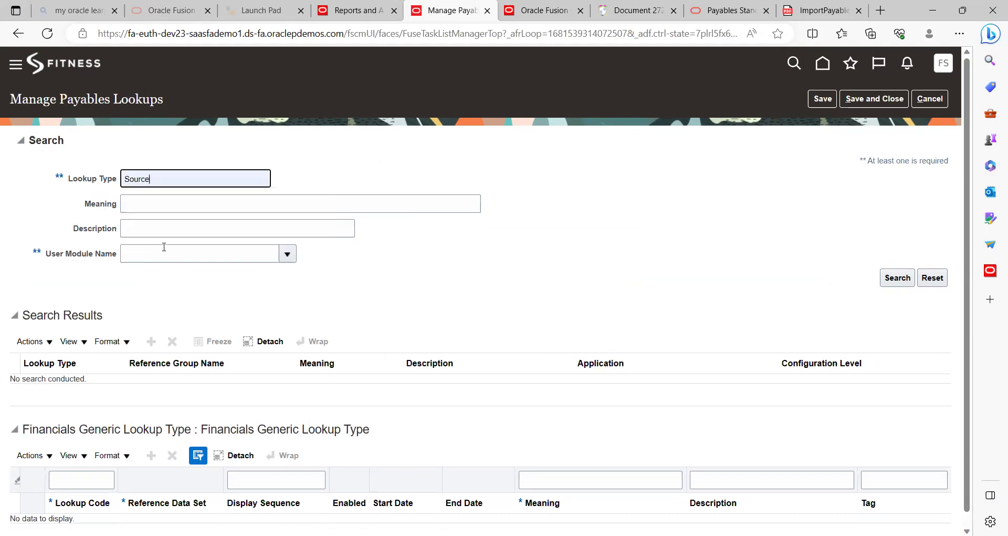
{"action": "left_click", "coordinate": [898, 282]}
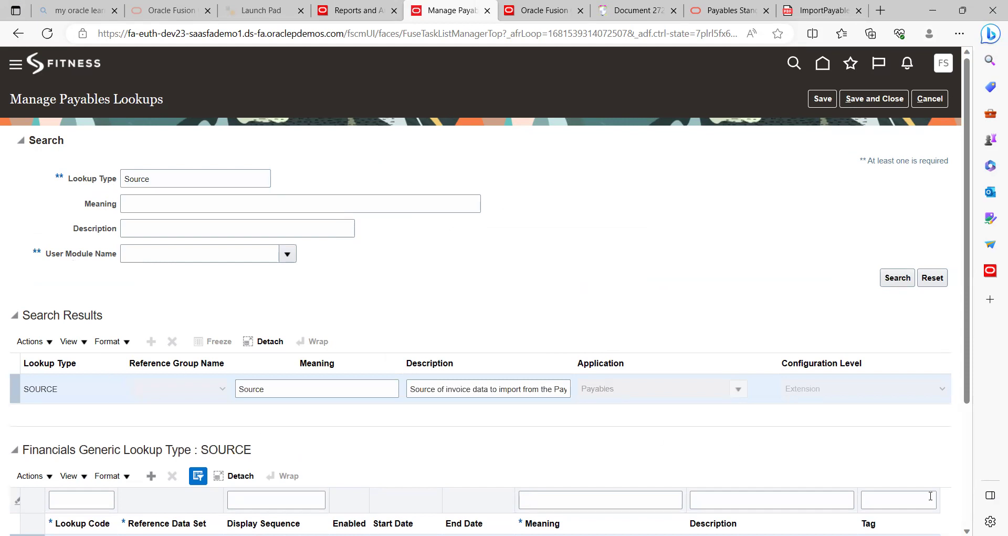
{"action": "left_click", "coordinate": [966, 507]}
{"action": "left_click", "coordinate": [968, 509]}
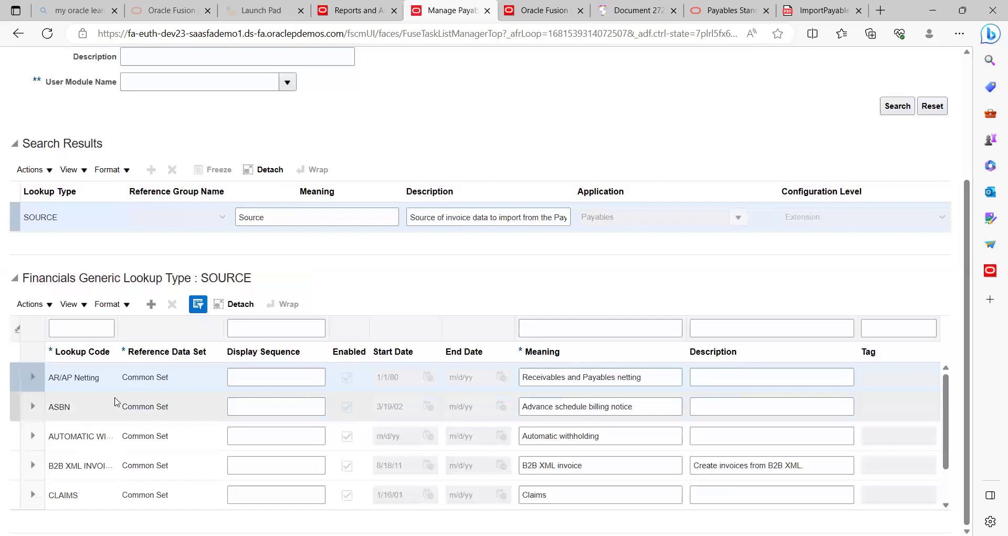
Switch to the Excel invoice import template and copy the source "Fusion AP New Source" from cell C5 of the AP_INVOICES_INTERFACE sheet
{"action": "left_click", "coordinate": [72, 330]}
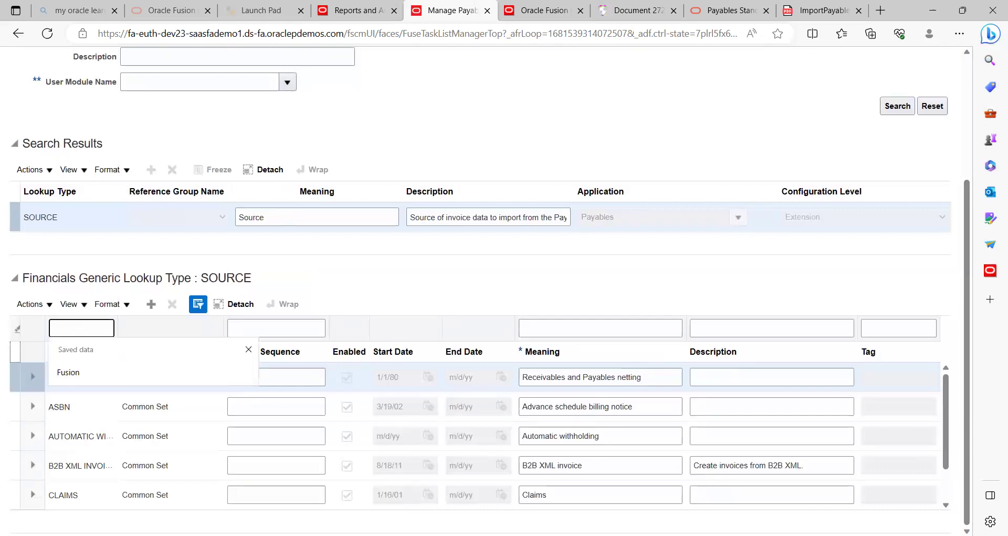
{"action": "key", "text": "alt+Tab"}
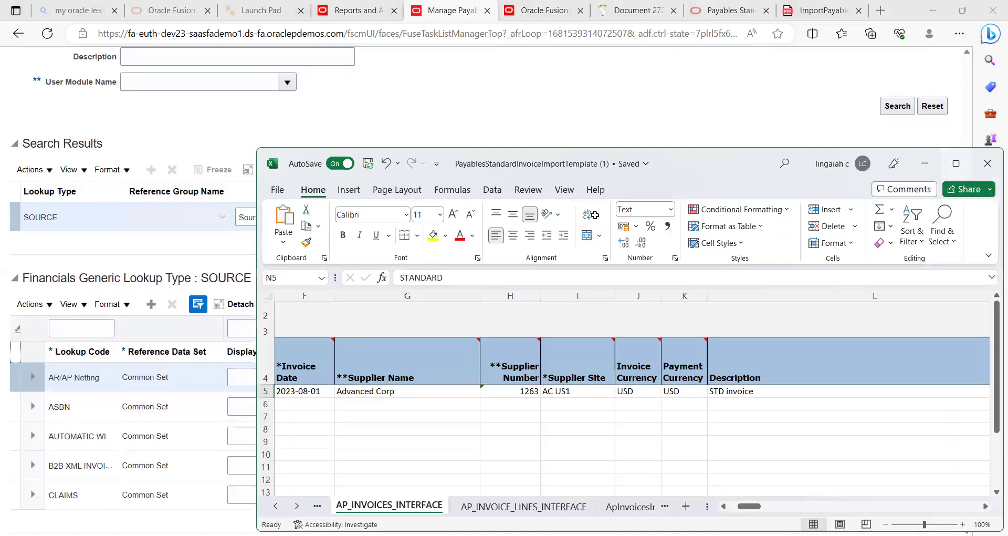
{"action": "left_click", "coordinate": [954, 170]}
{"action": "left_click", "coordinate": [185, 245]}
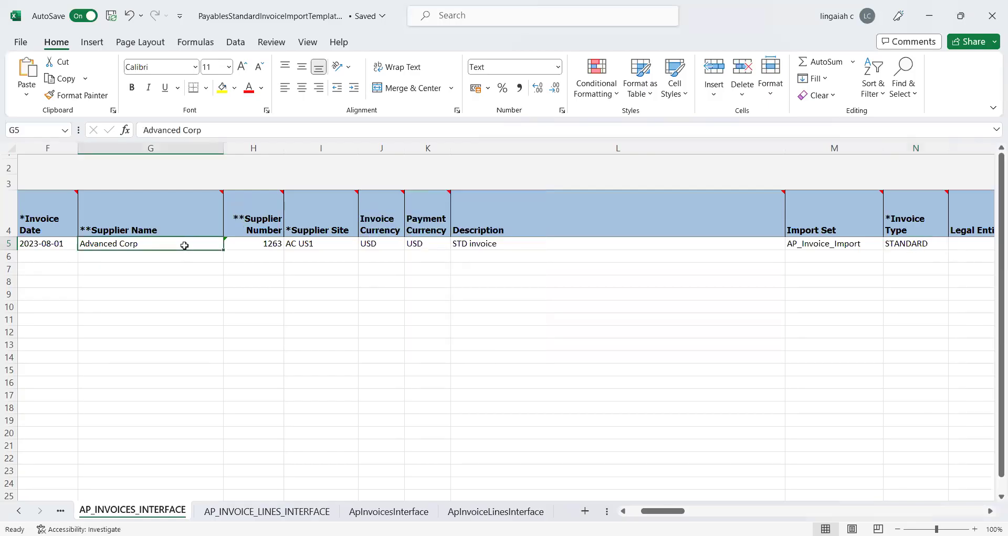
{"action": "key", "text": "Left"}
{"action": "key", "text": "Home"}
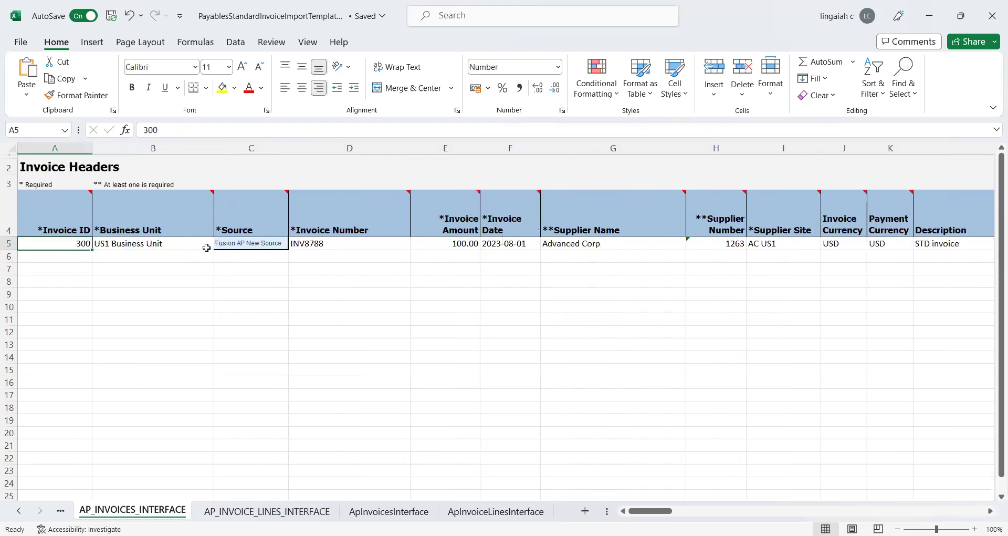
{"action": "left_click", "coordinate": [221, 246]}
{"action": "key", "text": "ctrl+c"}
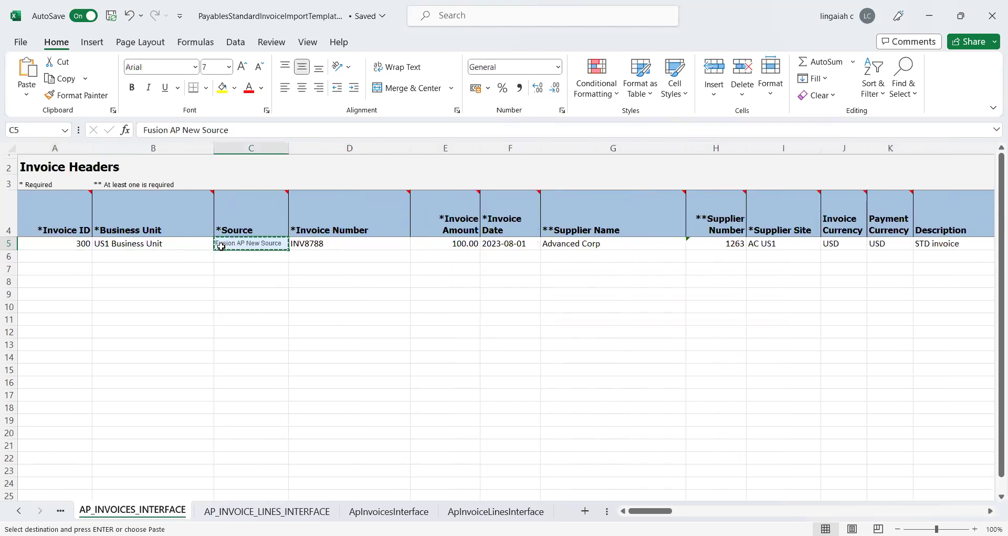
Switch back to Manage Payables Lookups and filter the SOURCE lookup codes by the copied name "Fusion AP New Source"
{"action": "key", "text": "alt+Tab"}
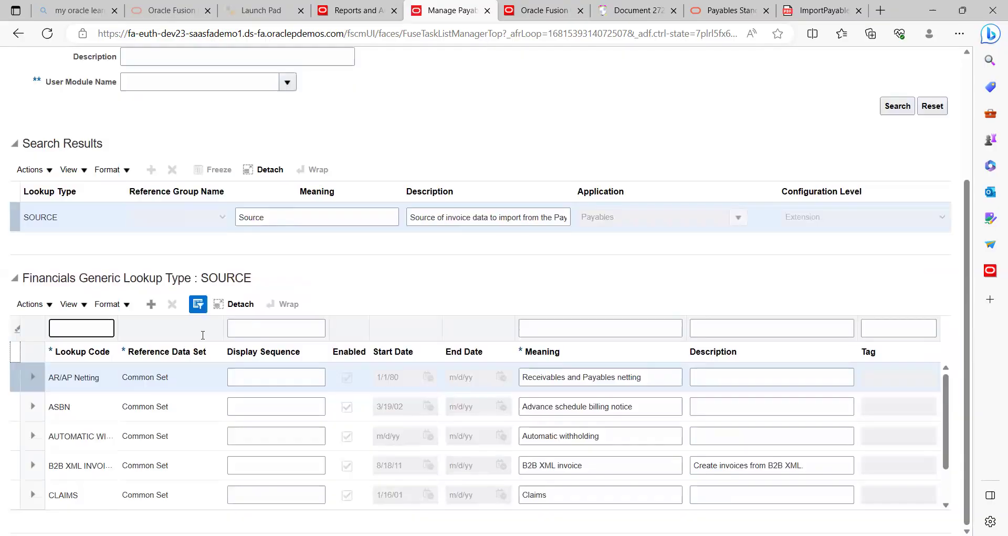
{"action": "left_click", "coordinate": [100, 329]}
{"action": "key", "text": "ctrl+v"}
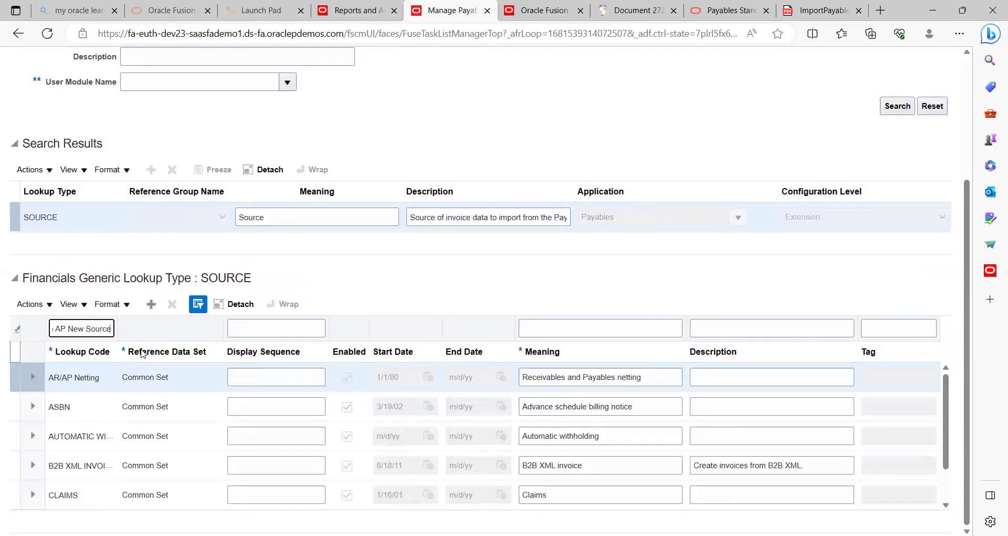
{"action": "key", "text": "Return"}
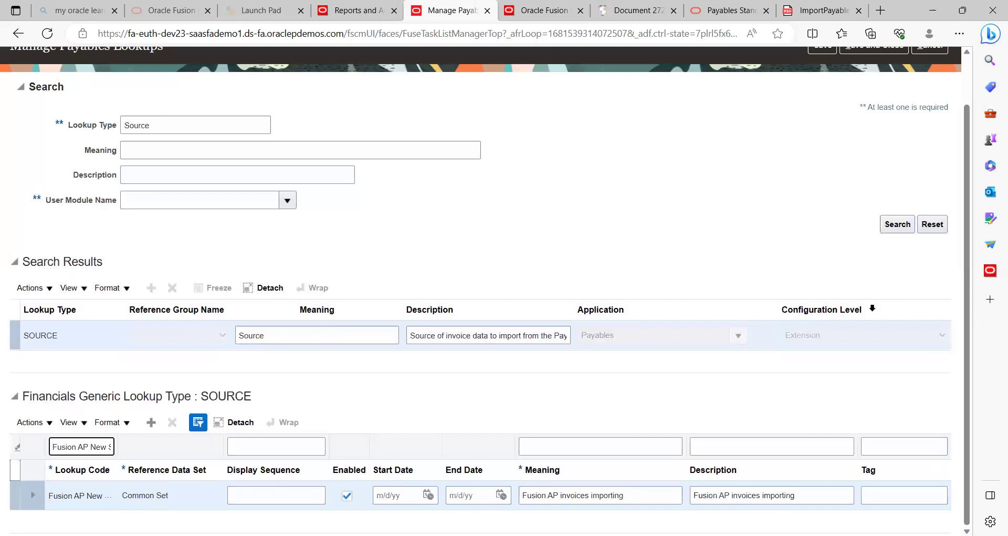
{"action": "left_click", "coordinate": [795, 180]}
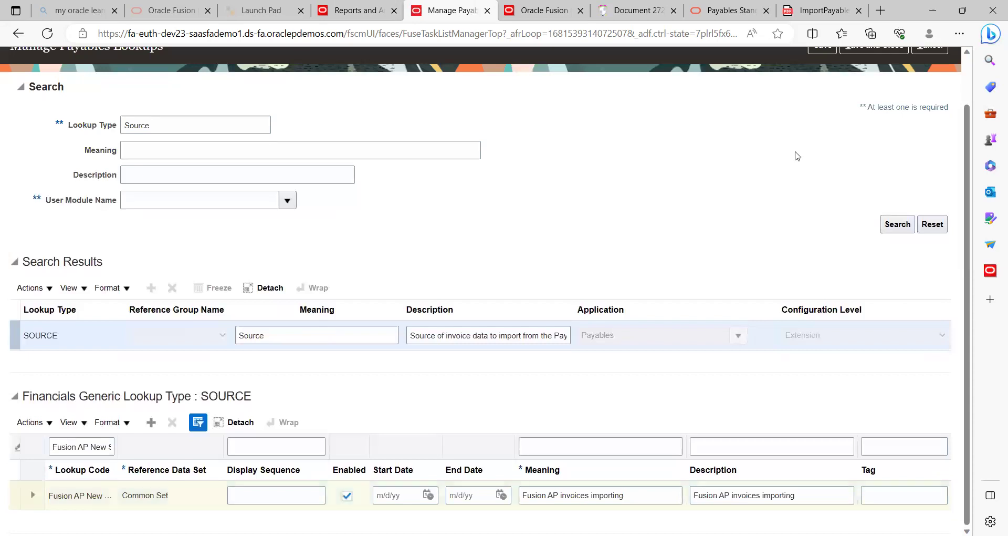
{"action": "left_click", "coordinate": [968, 84]}
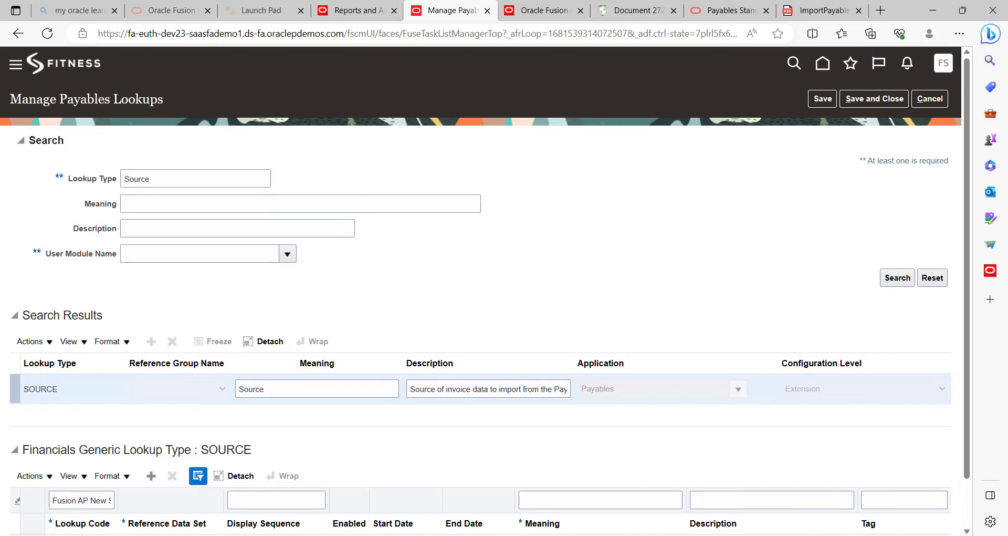
Switch to the Excel import template and examine the invoice header columns and their row 5 values, including Invoice ID, Business Unit and Source
{"action": "key", "text": "alt+Tab"}
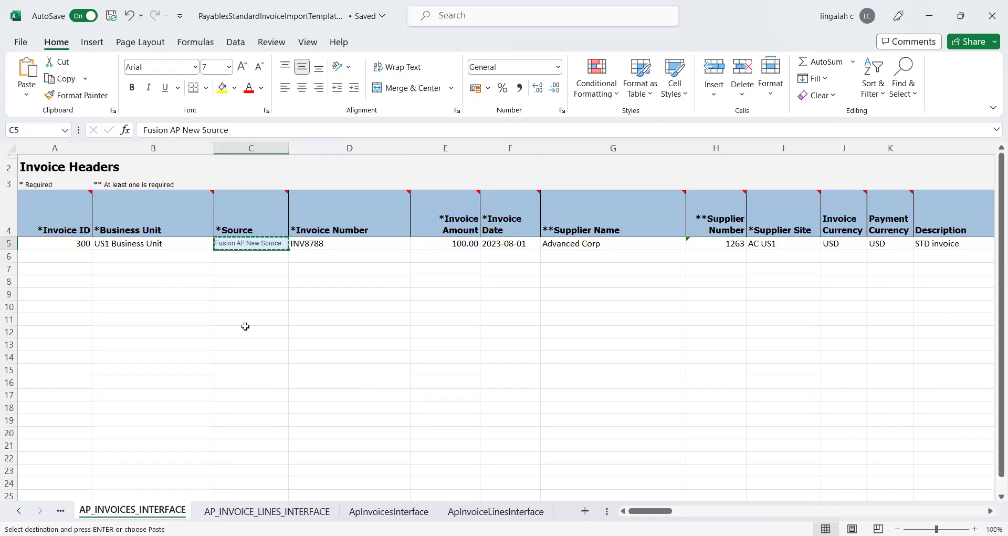
{"action": "left_click", "coordinate": [352, 245]}
{"action": "key", "text": "Up"}
{"action": "key", "text": "Left"}
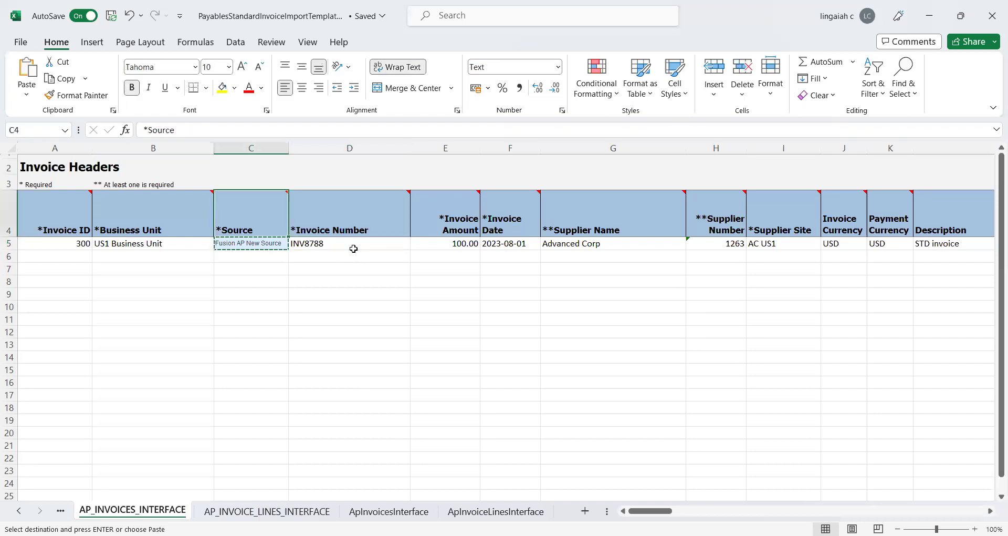
{"action": "key", "text": "Down"}
{"action": "key", "text": "Up"}
{"action": "key", "text": "Left"}
{"action": "key", "text": "Left"}
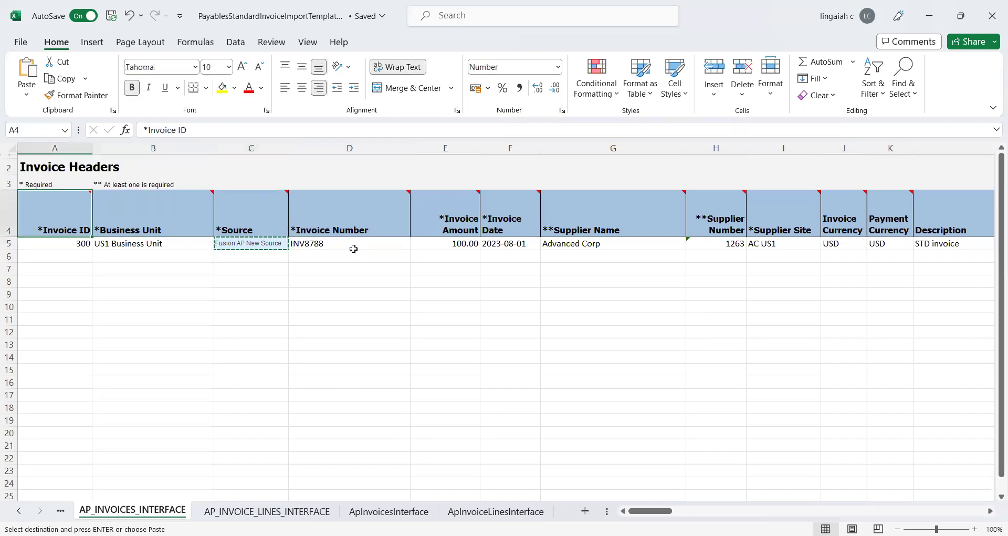
{"action": "key", "text": "Right"}
{"action": "key", "text": "Down"}
{"action": "key", "text": "Down"}
{"action": "key", "text": "Up"}
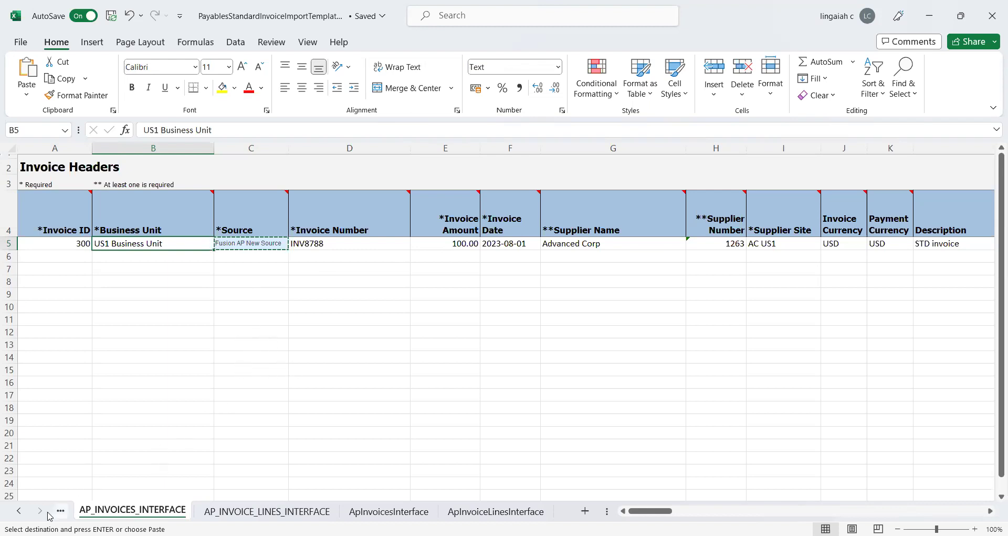
{"action": "left_click", "coordinate": [19, 512]}
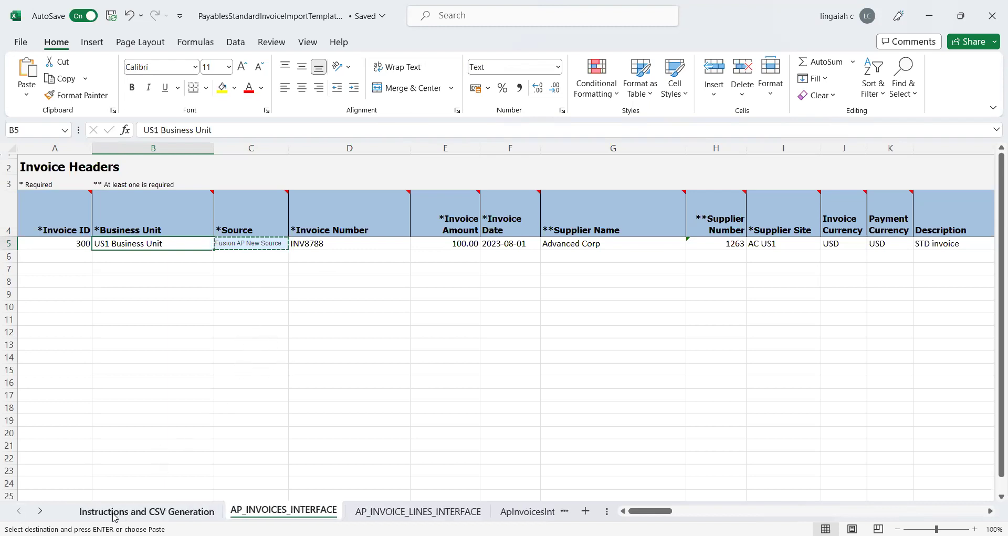
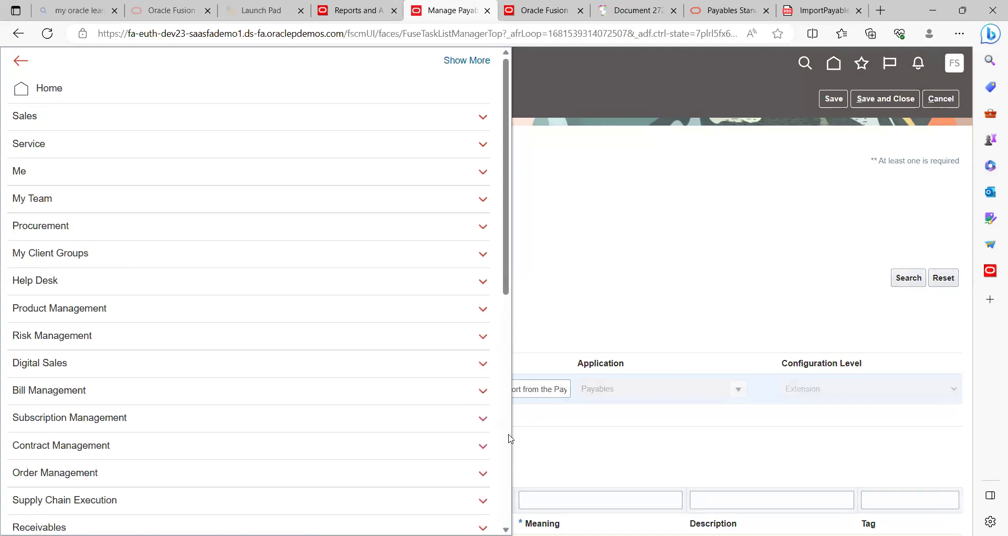
Open the Scheduled Processes overview from the navigator's Tools group
{"action": "scroll", "coordinate": [512, 436], "scroll_direction": "down", "scroll_amount": 6}
{"action": "scroll", "coordinate": [512, 469], "scroll_direction": "down", "scroll_amount": 3}
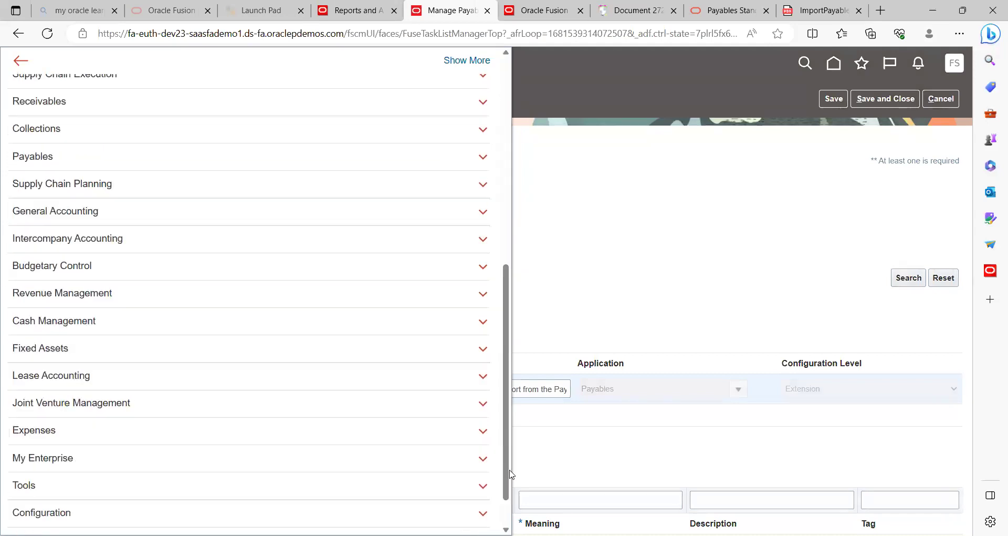
{"action": "left_click", "coordinate": [176, 441]}
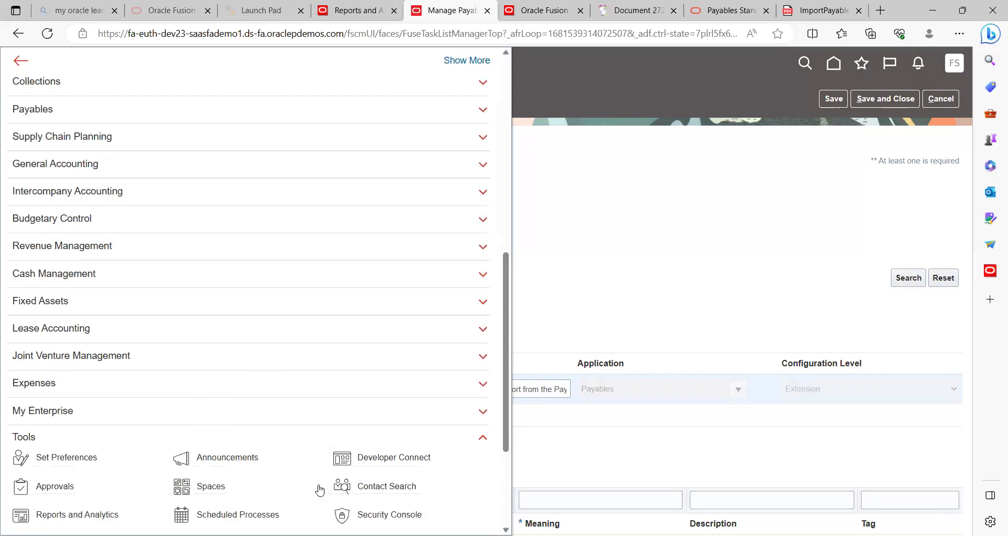
{"action": "scroll", "coordinate": [322, 470], "scroll_direction": "down", "scroll_amount": 2}
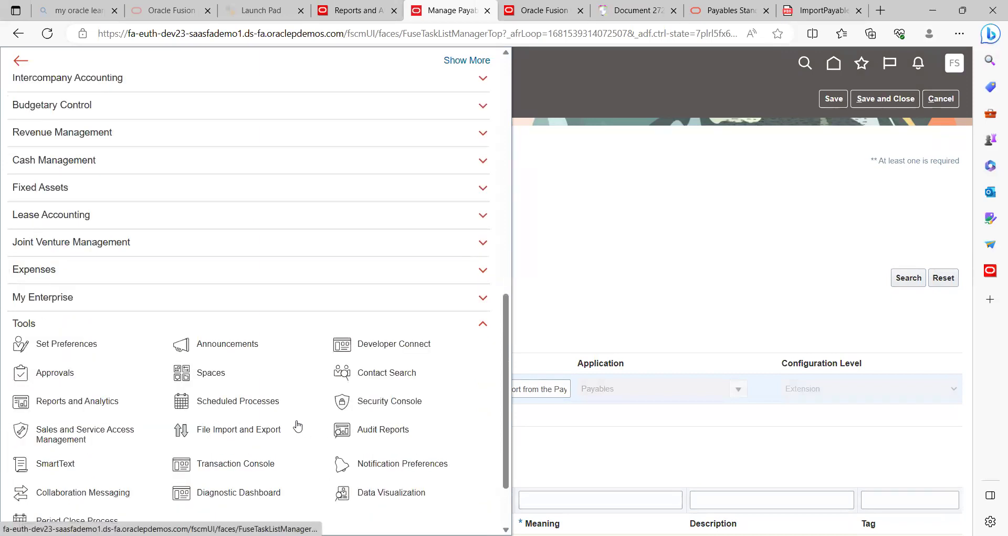
{"action": "left_click", "coordinate": [248, 402]}
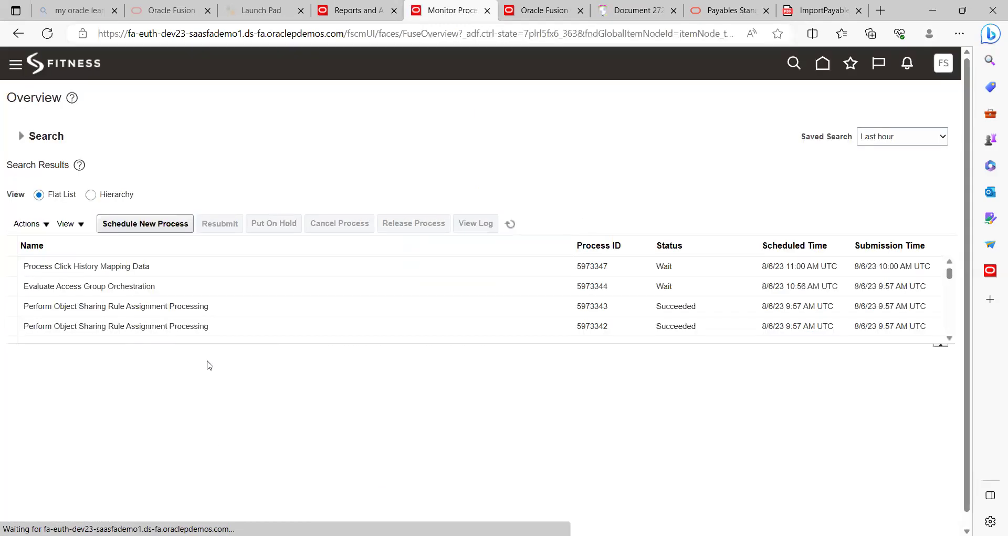
Open the File Import and Export overview from the navigator's Tools group
{"action": "left_click", "coordinate": [16, 65]}
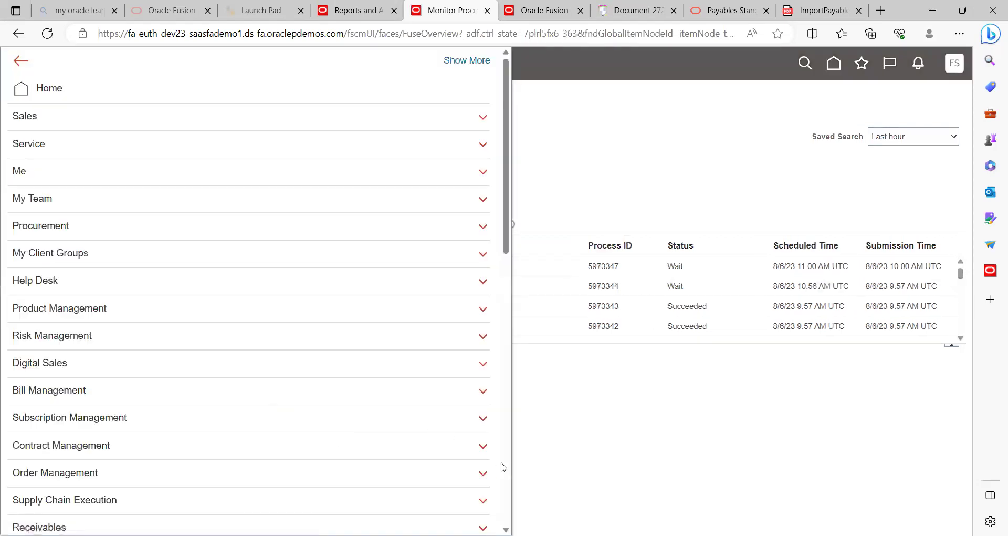
{"action": "scroll", "coordinate": [506, 467], "scroll_direction": "down", "scroll_amount": 12}
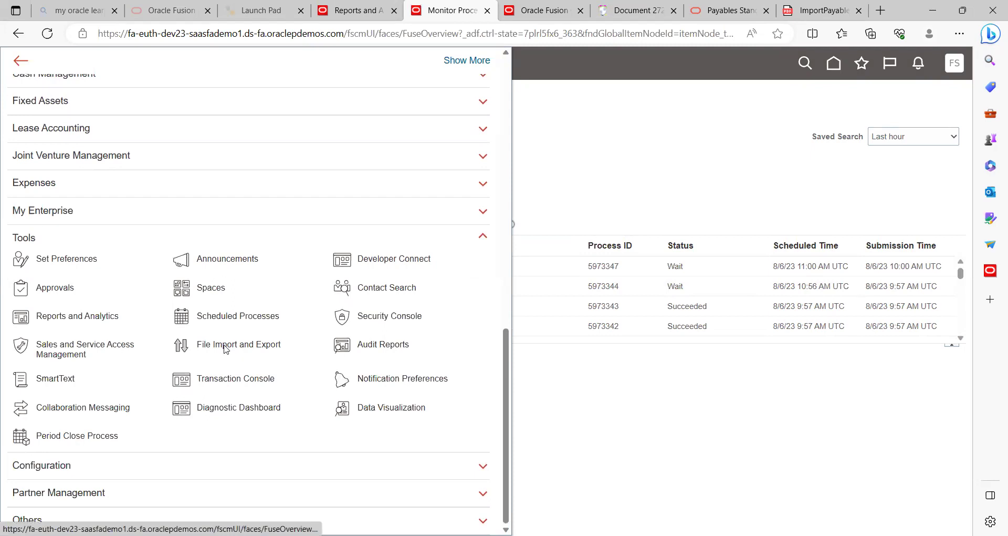
{"action": "left_click", "coordinate": [238, 315]}
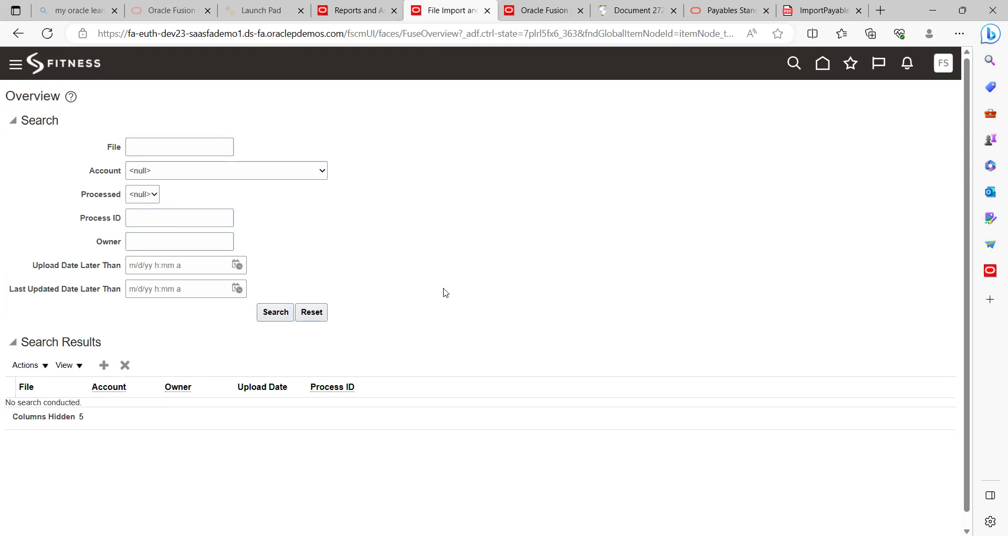
List all uploaded files without filter criteria and copy the process ID of the apinvoiceimport file
{"action": "left_click", "coordinate": [273, 313]}
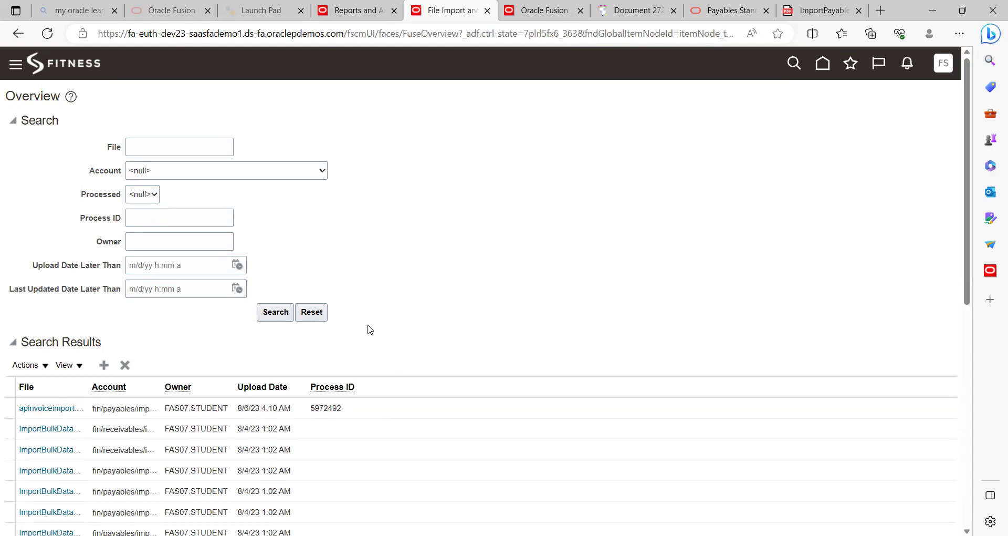
{"action": "double_click", "coordinate": [332, 409]}
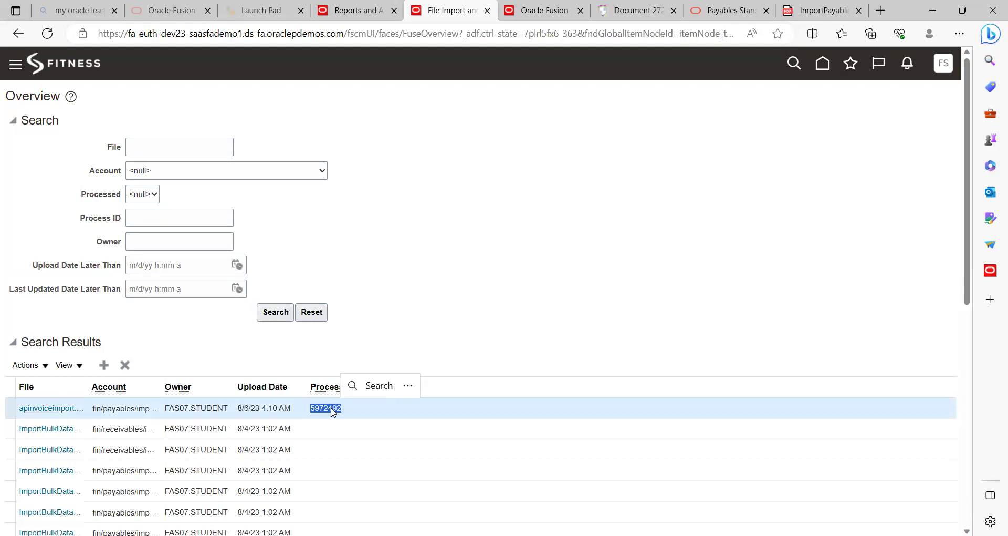
{"action": "key", "text": "ctrl+c"}
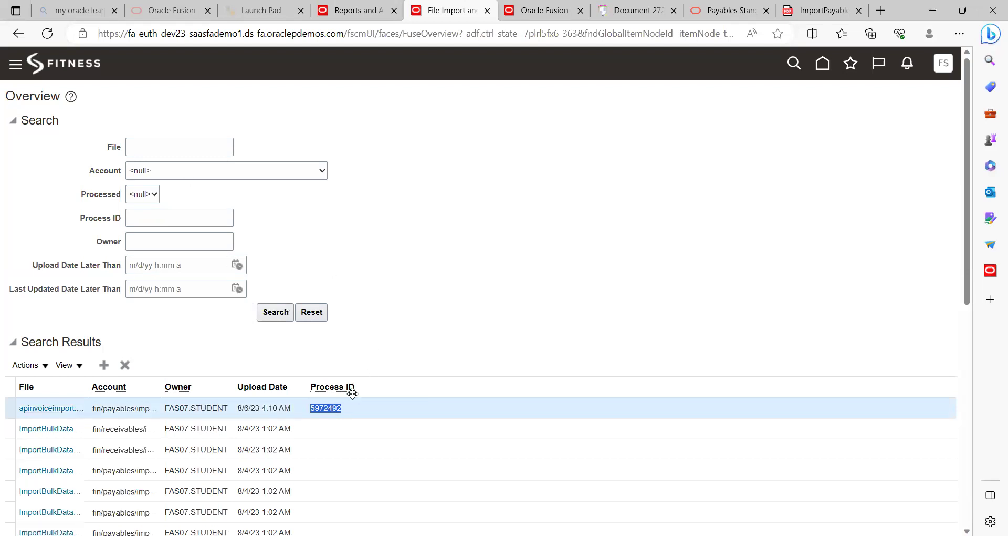
Go to Scheduled Processes, show its search criteria and enlarge the results table
{"action": "left_click", "coordinate": [15, 64]}
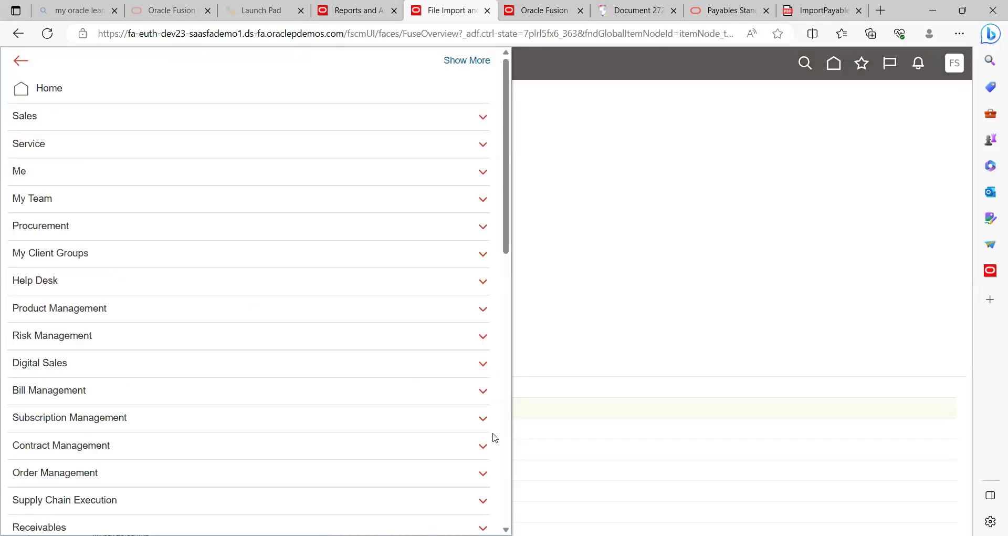
{"action": "scroll", "coordinate": [507, 447], "scroll_direction": "down", "scroll_amount": 6}
{"action": "scroll", "coordinate": [507, 447], "scroll_direction": "down", "scroll_amount": 6}
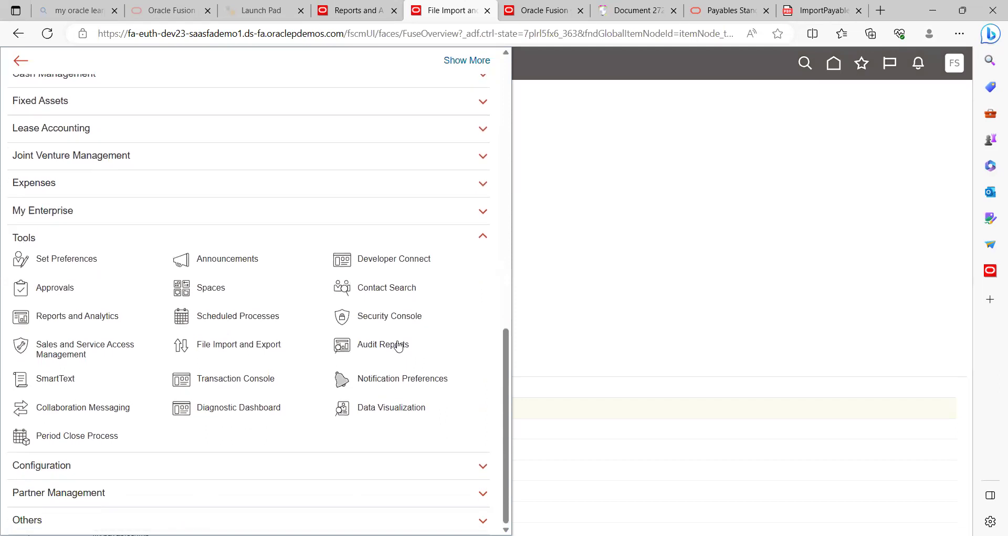
{"action": "left_click", "coordinate": [256, 314]}
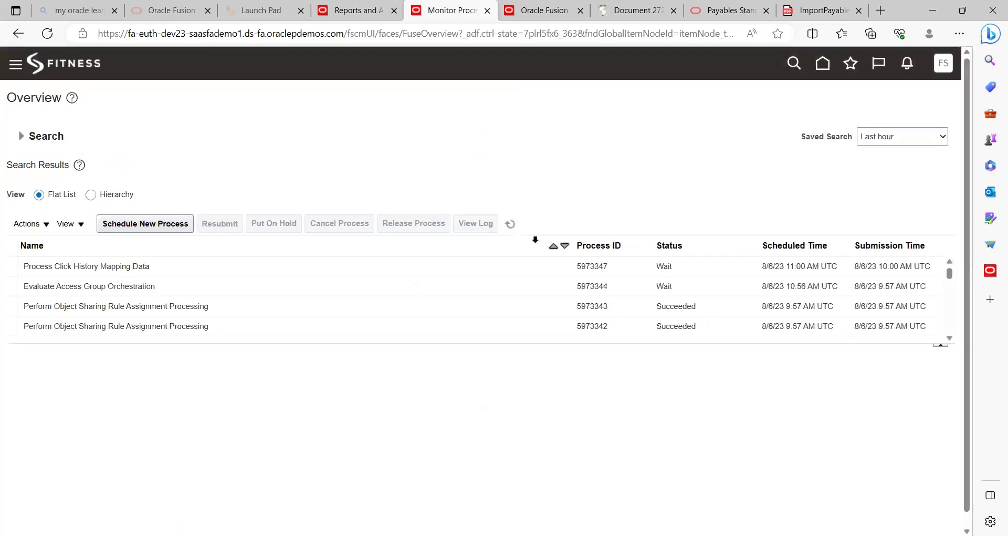
{"action": "left_click", "coordinate": [22, 137]}
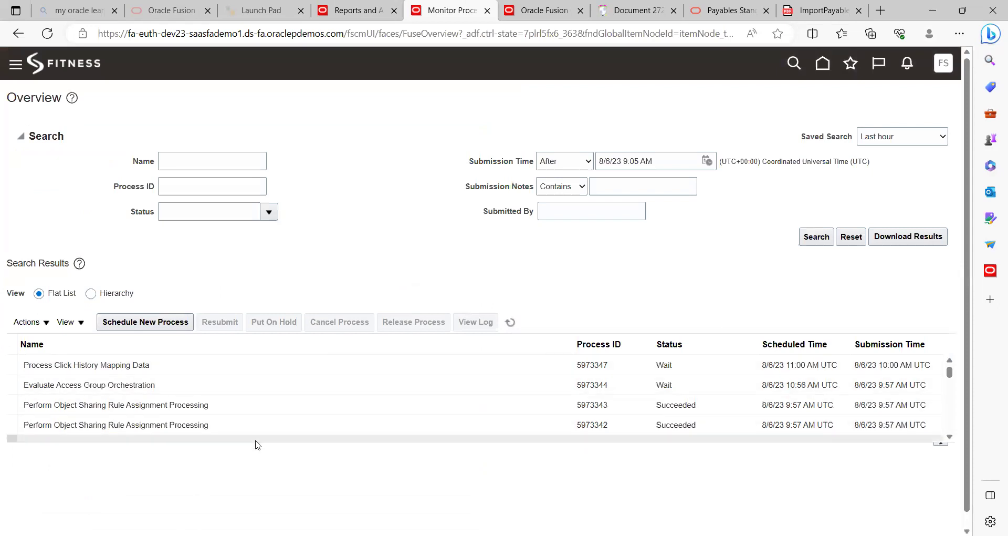
{"action": "left_click_drag", "start_coordinate": [254, 439], "coordinate": [254, 502]}
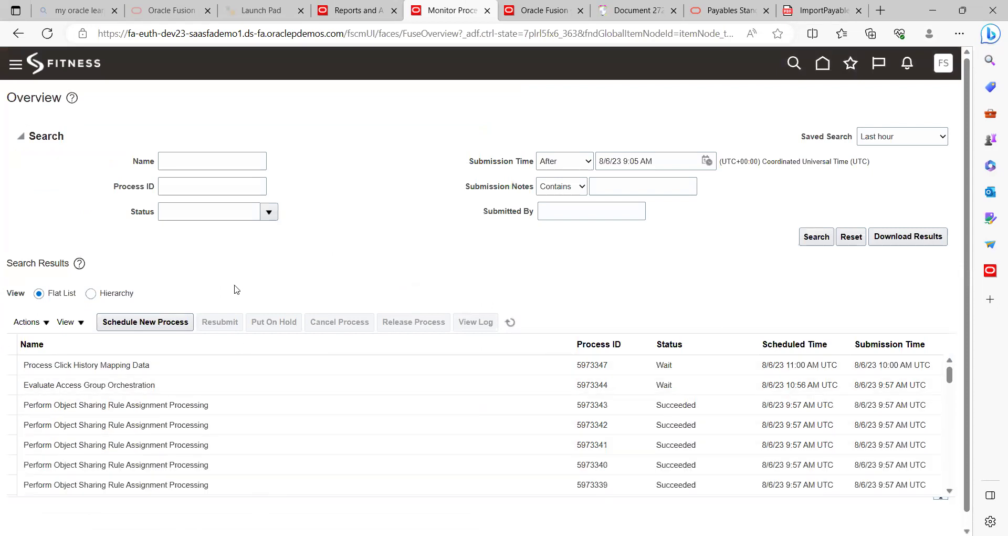
Clear the Submission Time criterion and search for scheduled processes named Import Payables Invoices
{"action": "double_click", "coordinate": [649, 161]}
{"action": "key", "text": "BackSpace"}
{"action": "key", "text": "BackSpace"}
{"action": "key", "text": "BackSpace"}
{"action": "key", "text": "BackSpace"}
{"action": "key", "text": "BackSpace"}
{"action": "key", "text": "BackSpace"}
{"action": "key", "text": "BackSpace"}
{"action": "key", "text": "BackSpace"}
{"action": "key", "text": "BackSpace"}
{"action": "key", "text": "BackSpace"}
{"action": "key", "text": "BackSpace"}
{"action": "key", "text": "BackSpace"}
{"action": "key", "text": "BackSpace"}
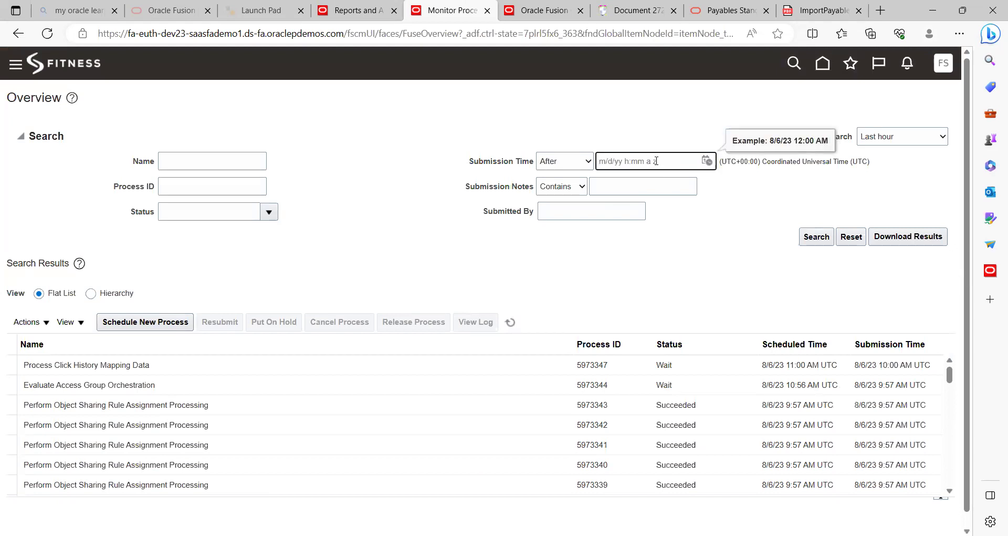
{"action": "left_click", "coordinate": [208, 163]}
{"action": "left_click", "coordinate": [208, 163]}
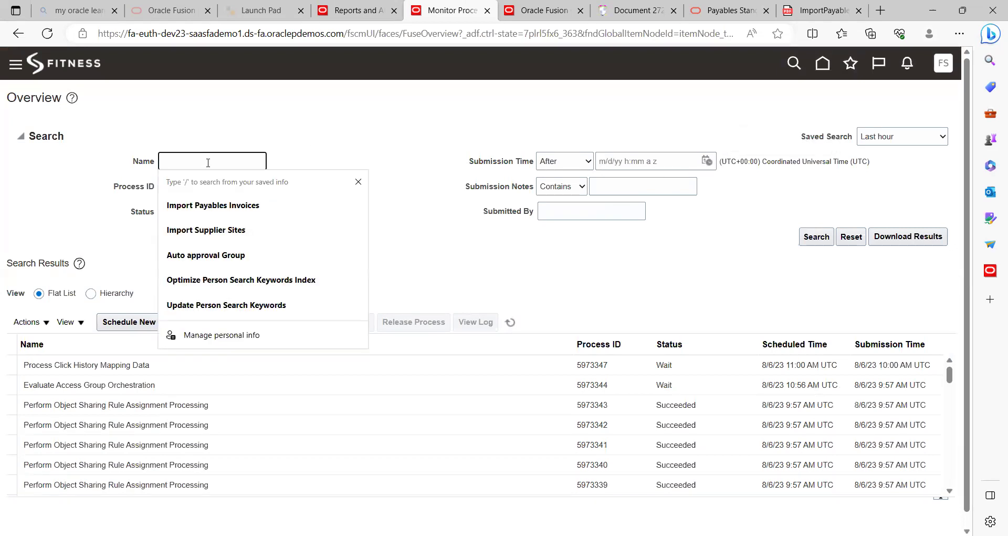
{"action": "left_click", "coordinate": [204, 206]}
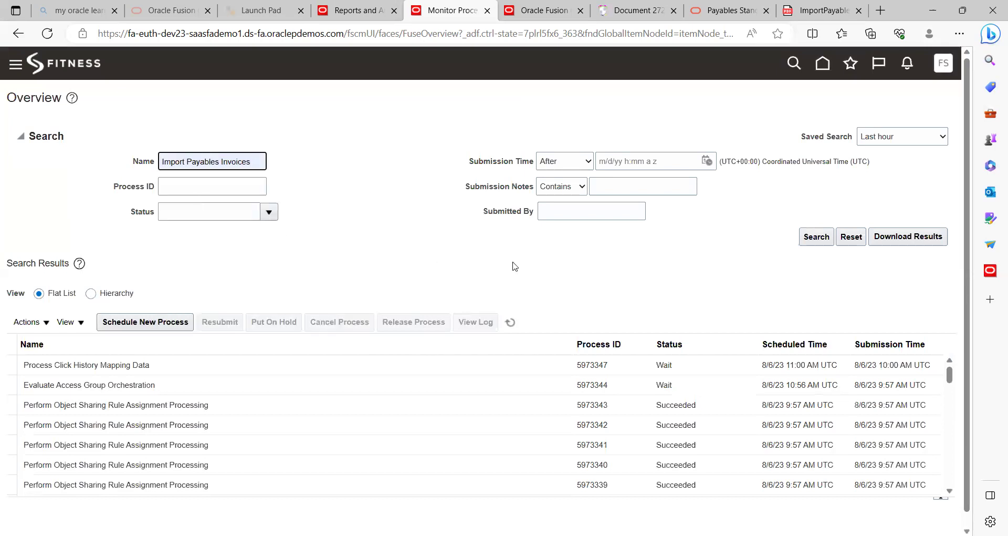
{"action": "left_click", "coordinate": [807, 240]}
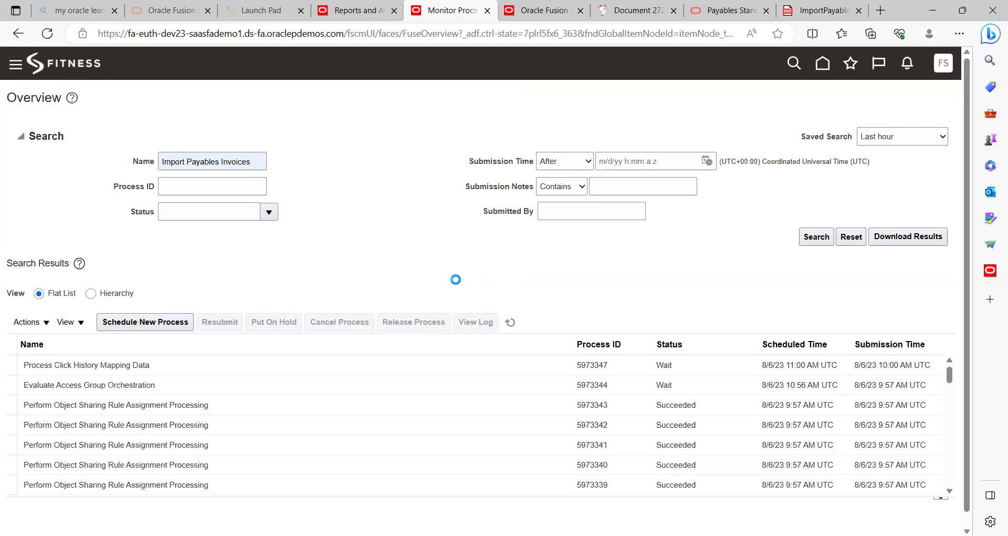
Switch to the Word document and paste the copied process ID 5972492 below the prerequisite steps
{"action": "left_click", "coordinate": [260, 164]}
{"action": "left_click", "coordinate": [537, 367]}
{"action": "key", "text": "alt+Tab"}
{"action": "key", "text": "Return"}
{"action": "key", "text": "Return"}
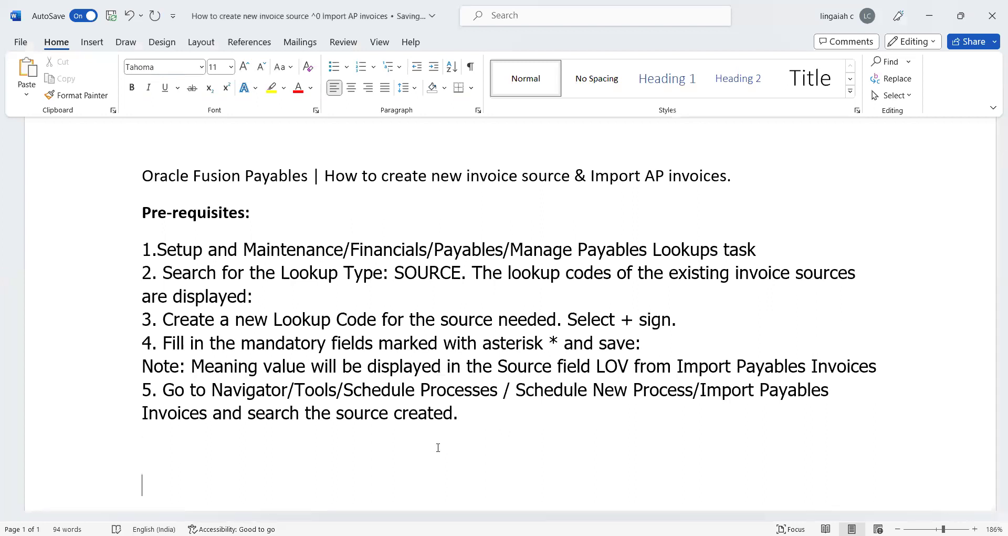
{"action": "key", "text": "ctrl+v"}
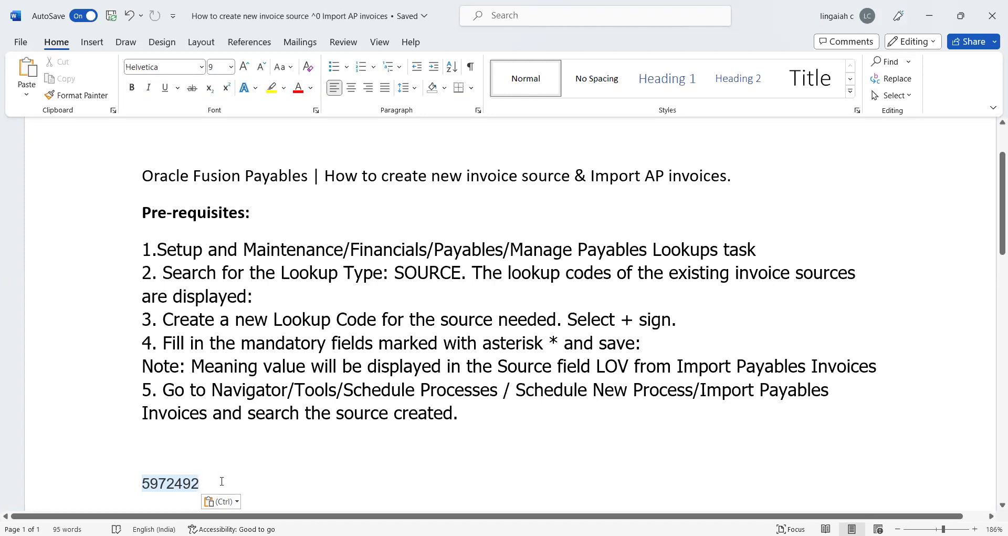
{"action": "key", "text": "Down"}
{"action": "key", "text": "Down"}
{"action": "key", "text": "Down"}
{"action": "key", "text": "Down"}
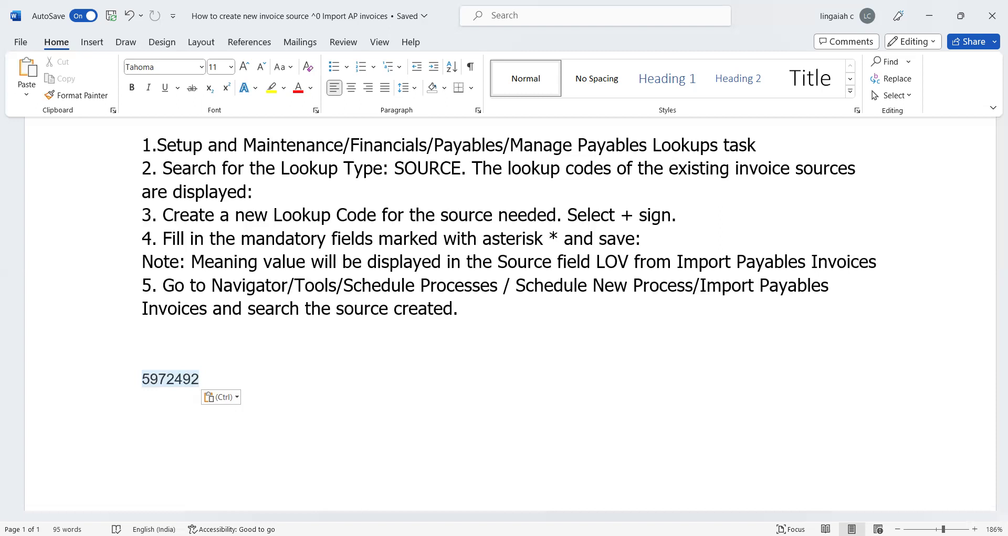
Switch back to Scheduled Processes and show the process details and output of Import Payables Invoices Report 5972524
{"action": "key", "text": "alt+Tab"}
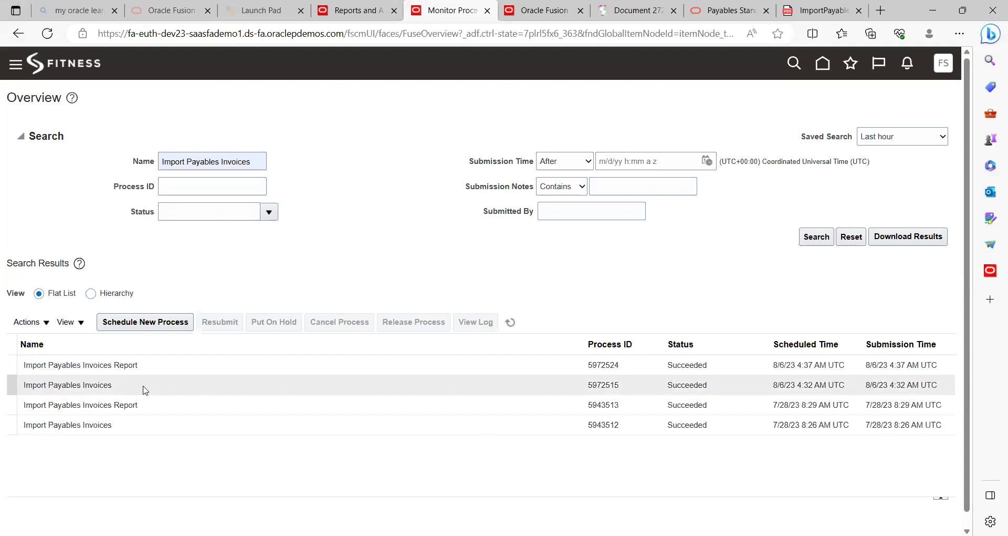
{"action": "left_click", "coordinate": [115, 387]}
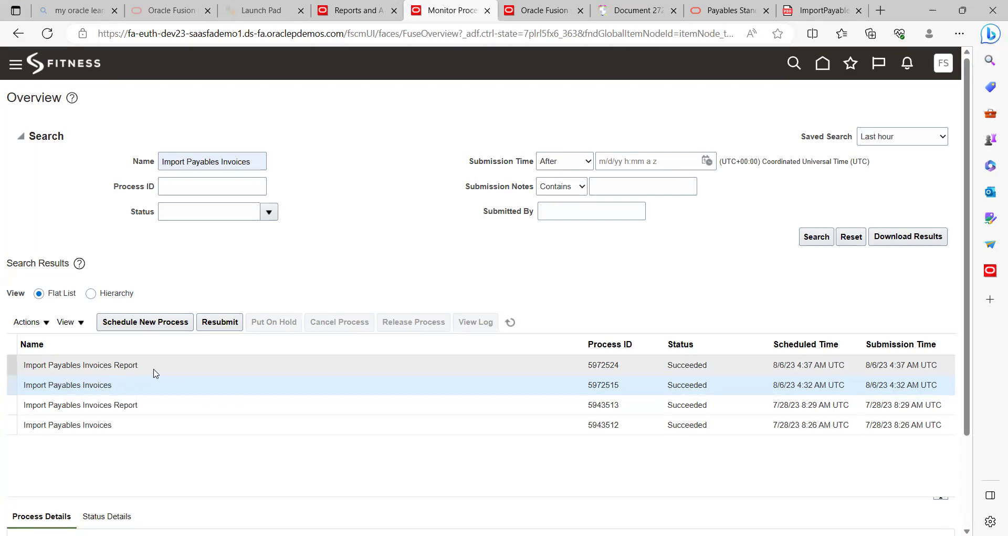
{"action": "left_click", "coordinate": [187, 365]}
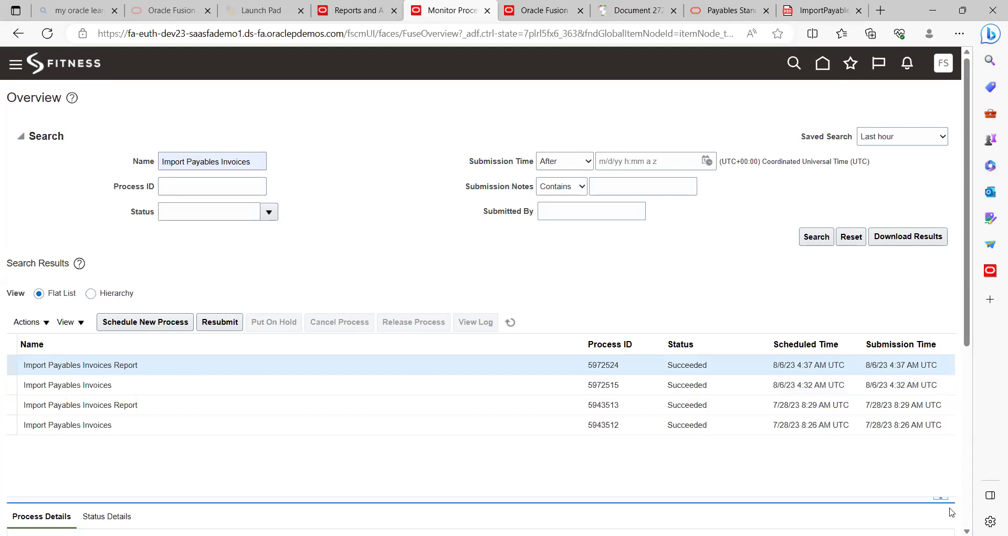
{"action": "scroll", "coordinate": [627, 416], "scroll_direction": "down", "scroll_amount": 6}
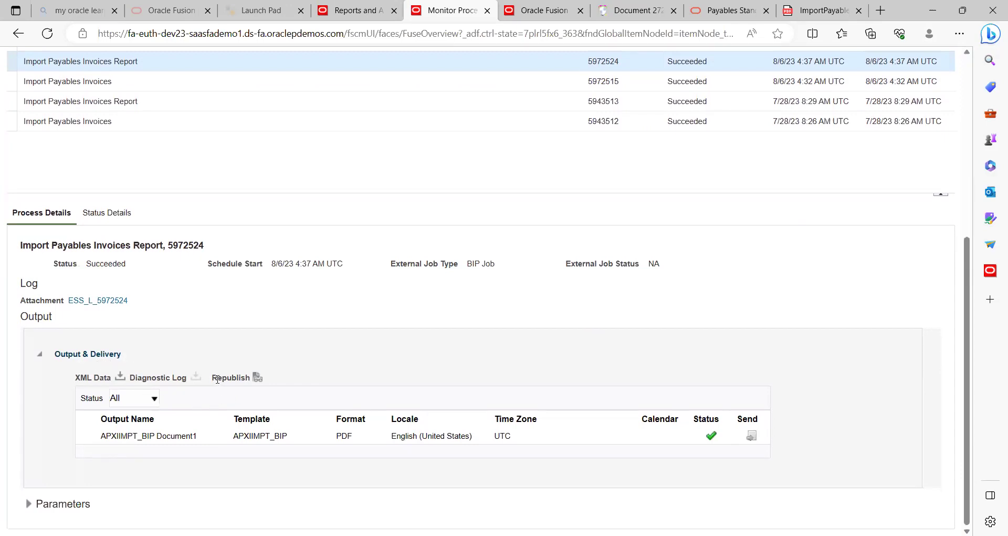
Republish the report output, open the downloaded PDF and examine its Payables Open Interface Audit Report section
{"action": "left_click", "coordinate": [258, 378]}
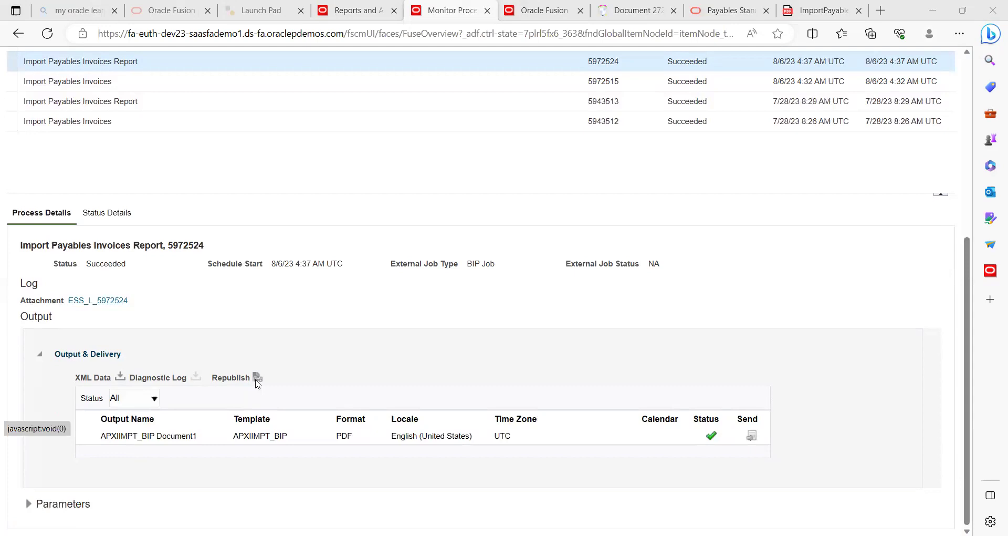
{"action": "left_click", "coordinate": [256, 377]}
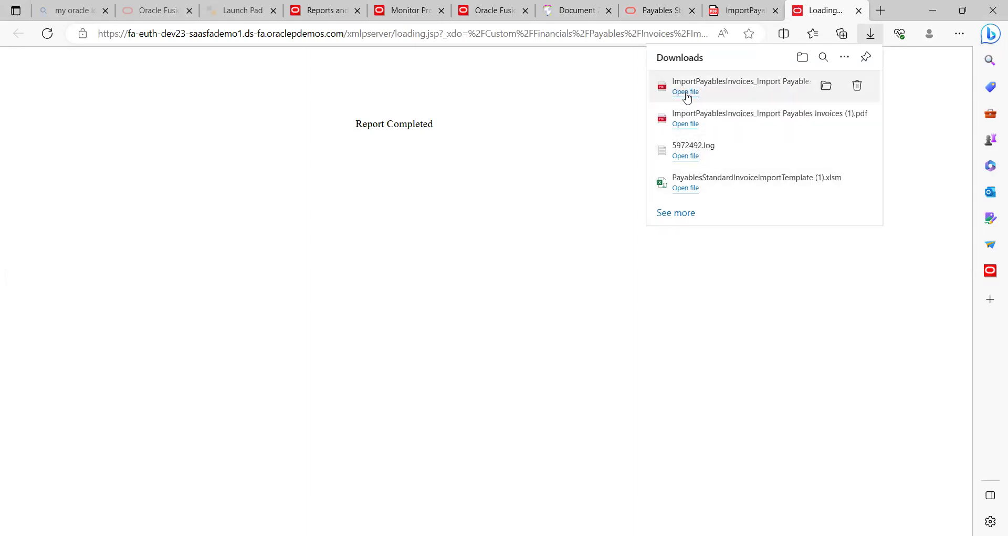
{"action": "left_click", "coordinate": [686, 92]}
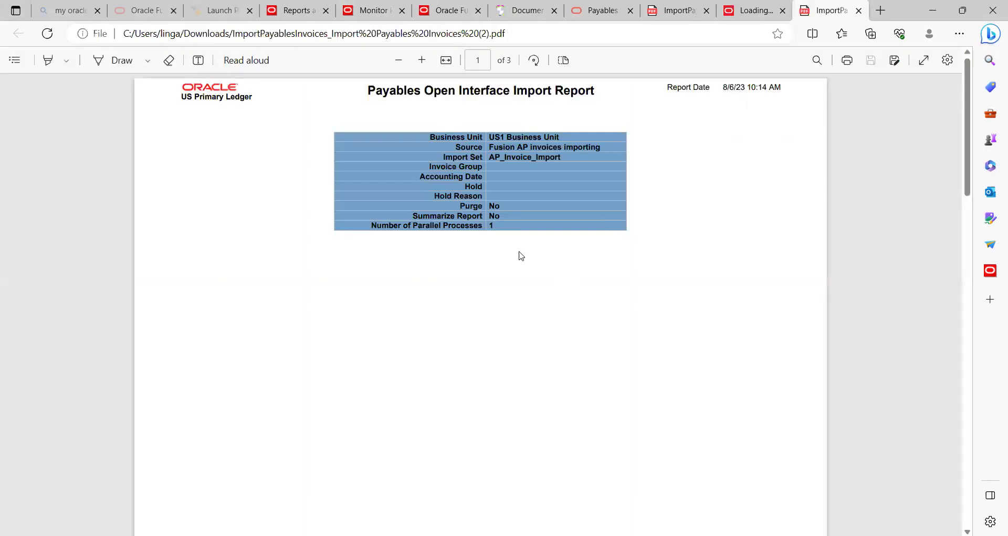
{"action": "scroll", "coordinate": [520, 256], "scroll_direction": "down", "scroll_amount": 15}
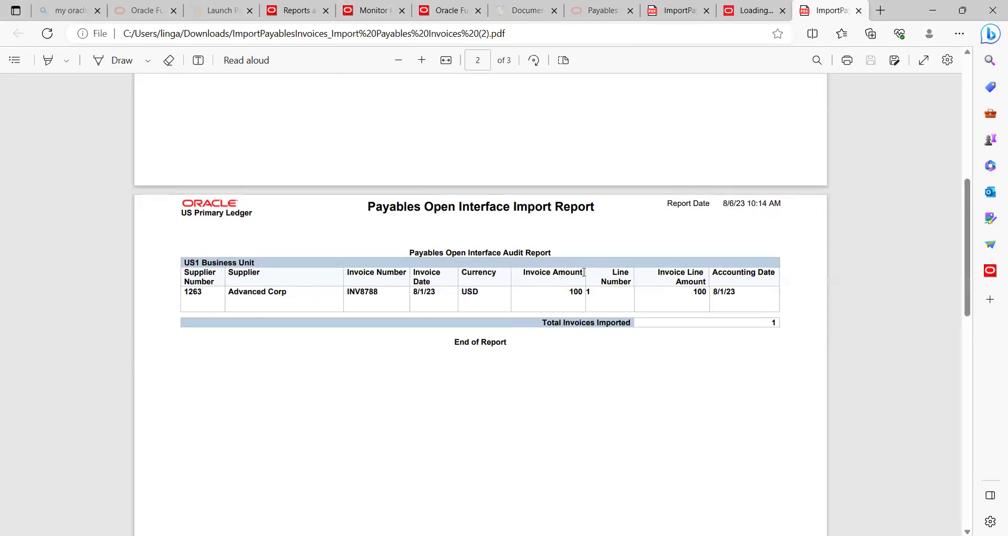
Return to Oracle Fusion, go to the Payables Invoices work area and list the recent invoices
{"action": "left_click", "coordinate": [366, 12]}
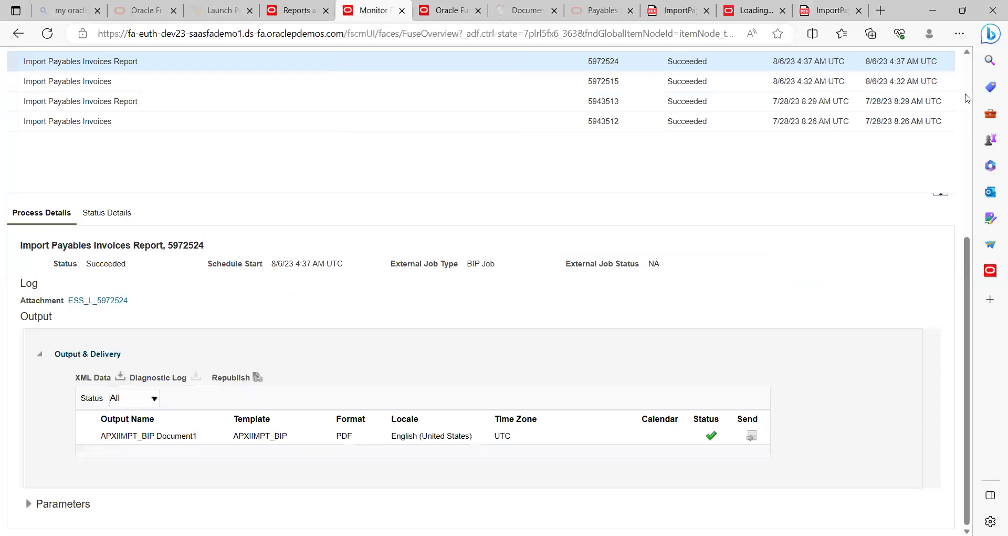
{"action": "scroll", "coordinate": [959, 98], "scroll_direction": "up", "scroll_amount": 6}
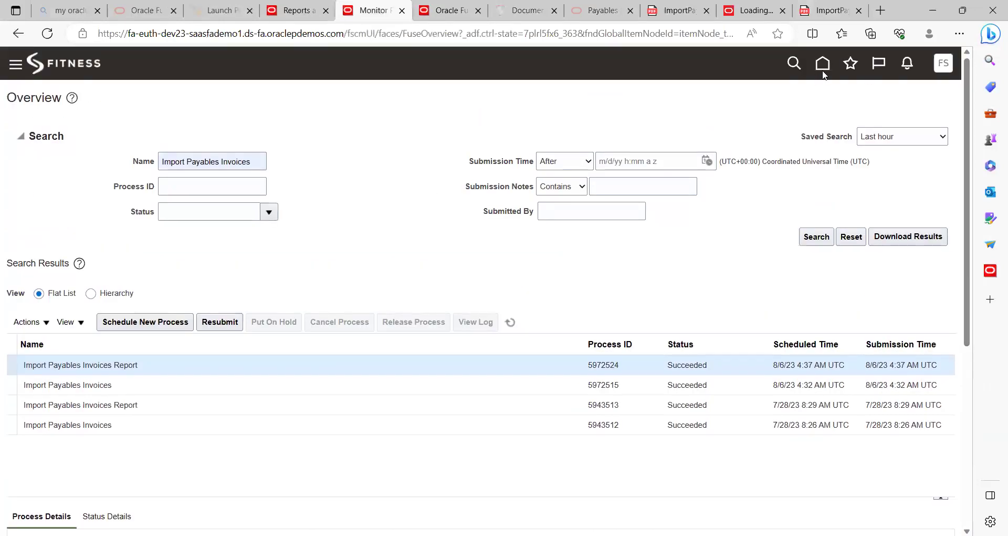
{"action": "left_click", "coordinate": [823, 64]}
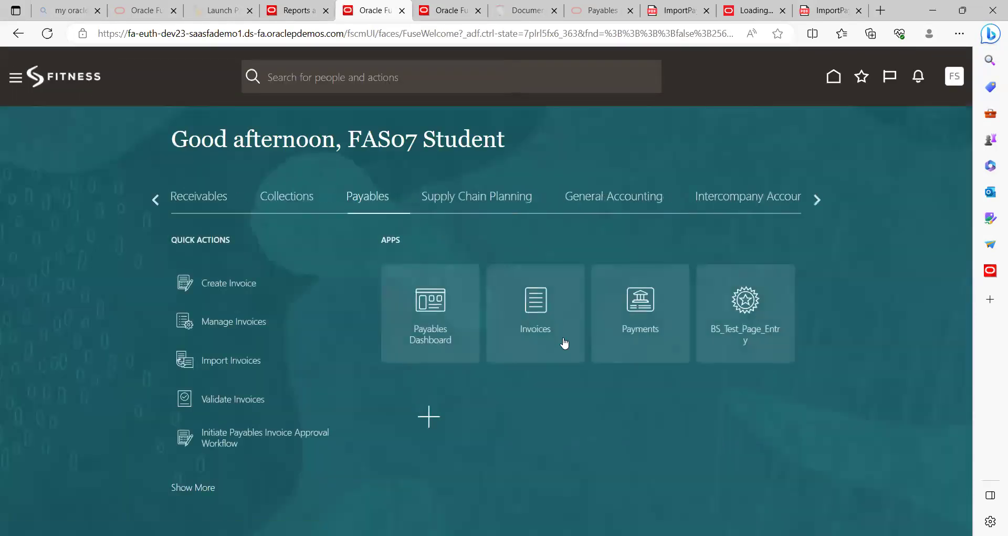
{"action": "left_click", "coordinate": [532, 314]}
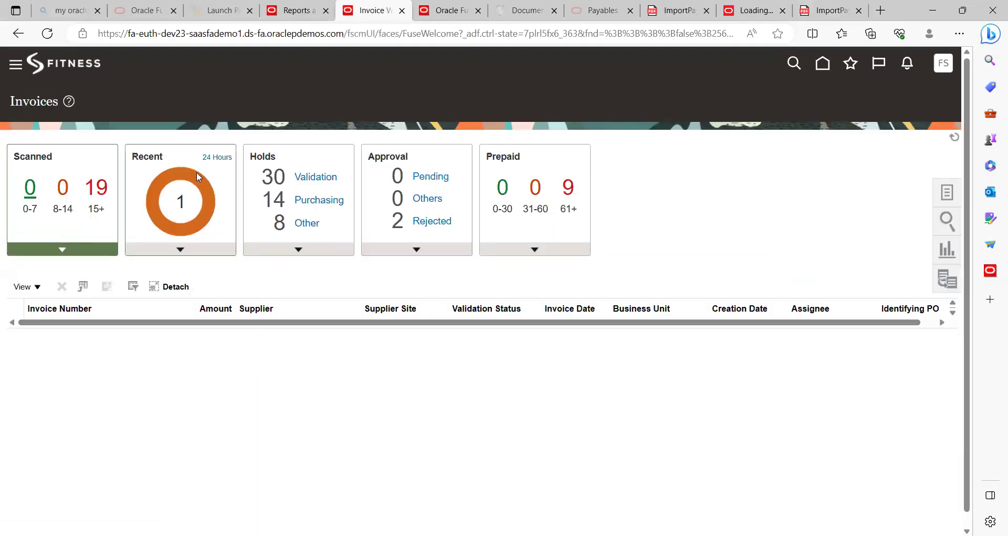
{"action": "left_click", "coordinate": [180, 249]}
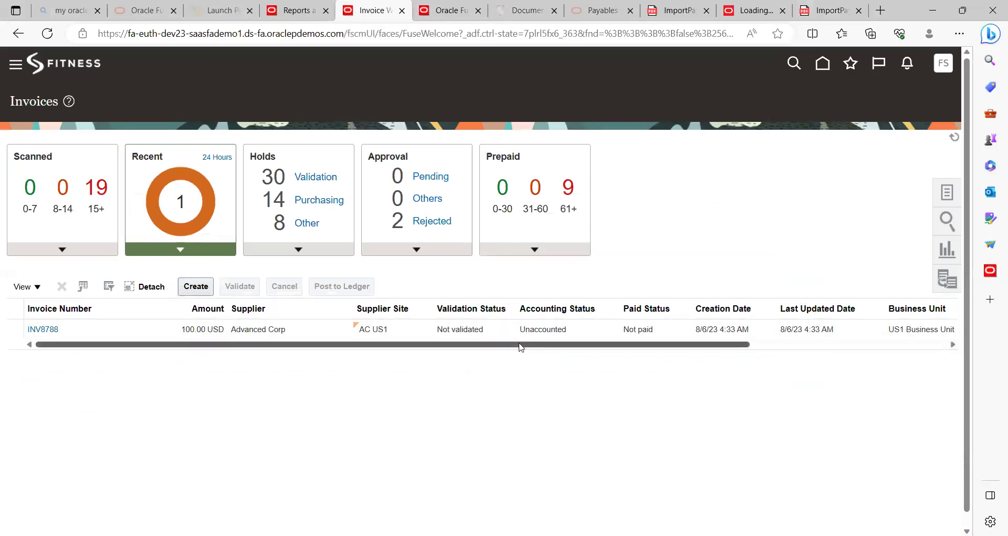
Check the Source and Description columns of the recent Advanced Corp invoice and open the invoice
{"action": "left_click_drag", "start_coordinate": [514, 347], "coordinate": [738, 344]}
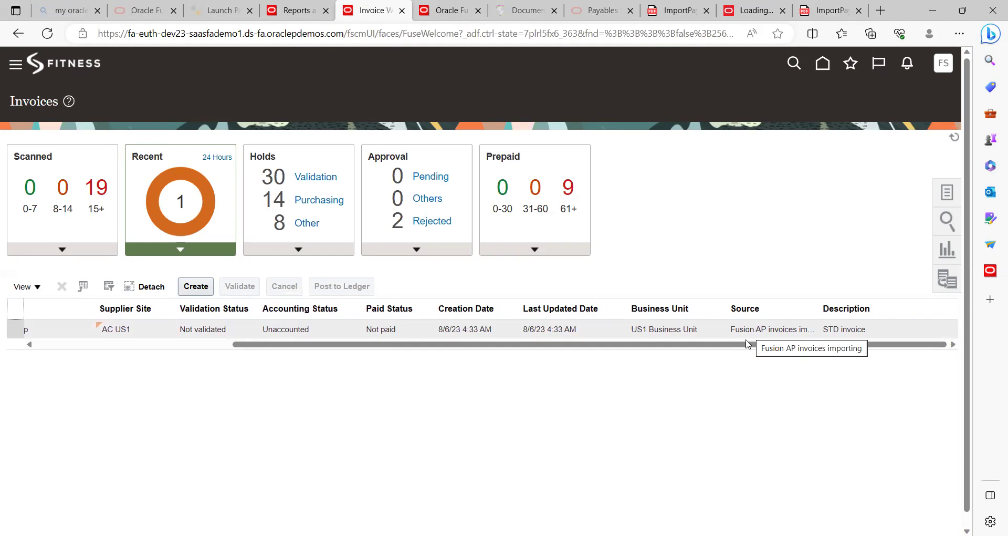
{"action": "left_click_drag", "start_coordinate": [338, 346], "coordinate": [81, 367]}
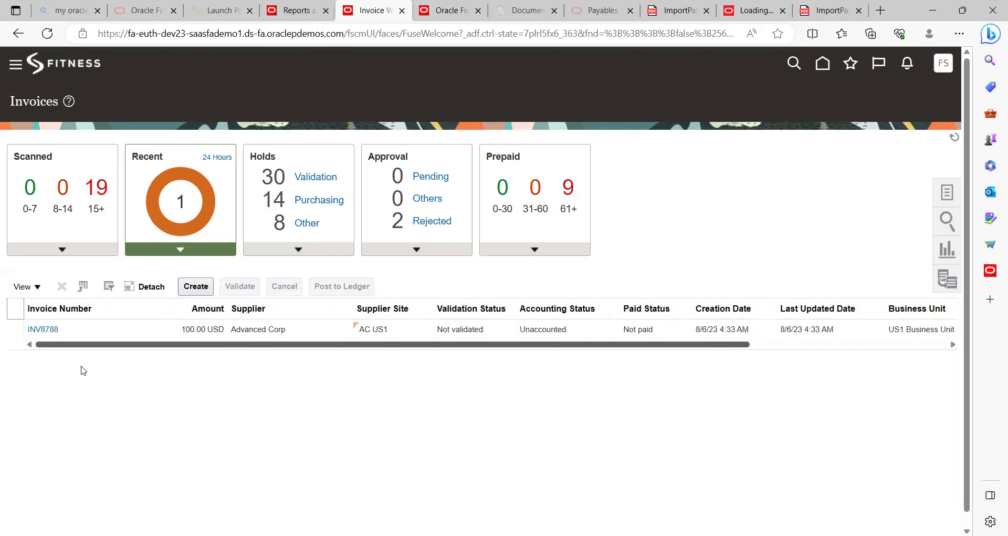
{"action": "left_click", "coordinate": [42, 329]}
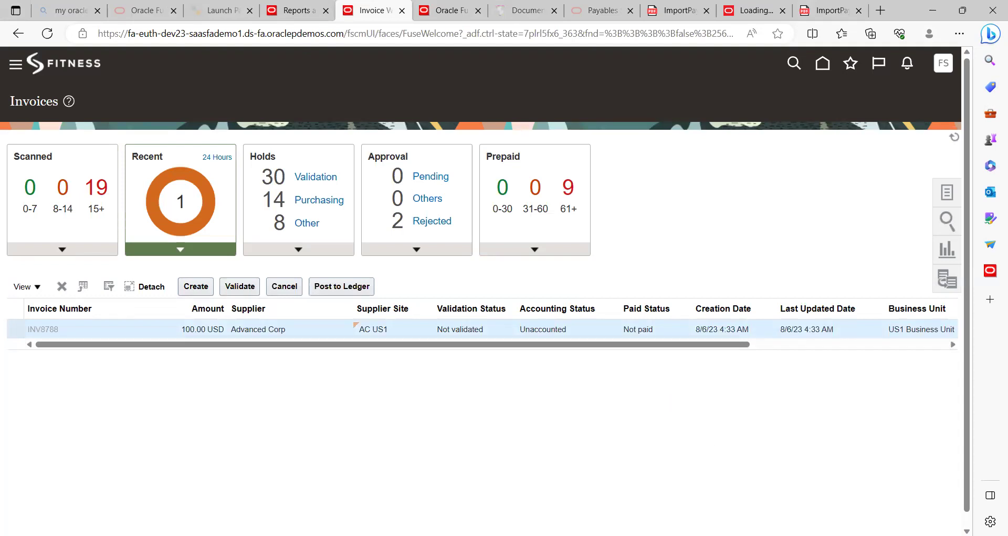
Switch to the Word document to review the invoice source setup steps, and return to the opened invoice in Oracle Fusion
{"action": "key", "text": "alt+Tab"}
{"action": "type", "text": "5972492"}
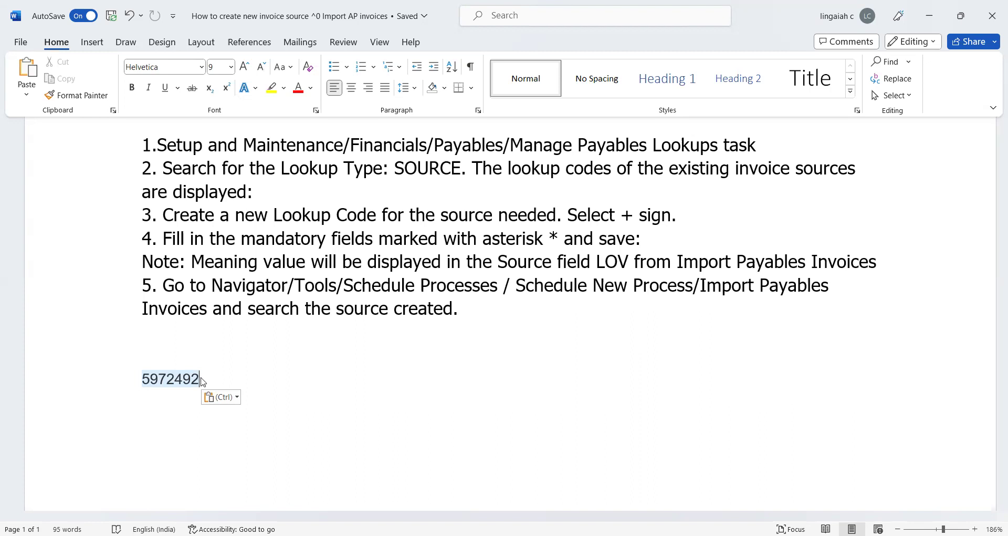
{"action": "key", "text": "alt+Tab"}
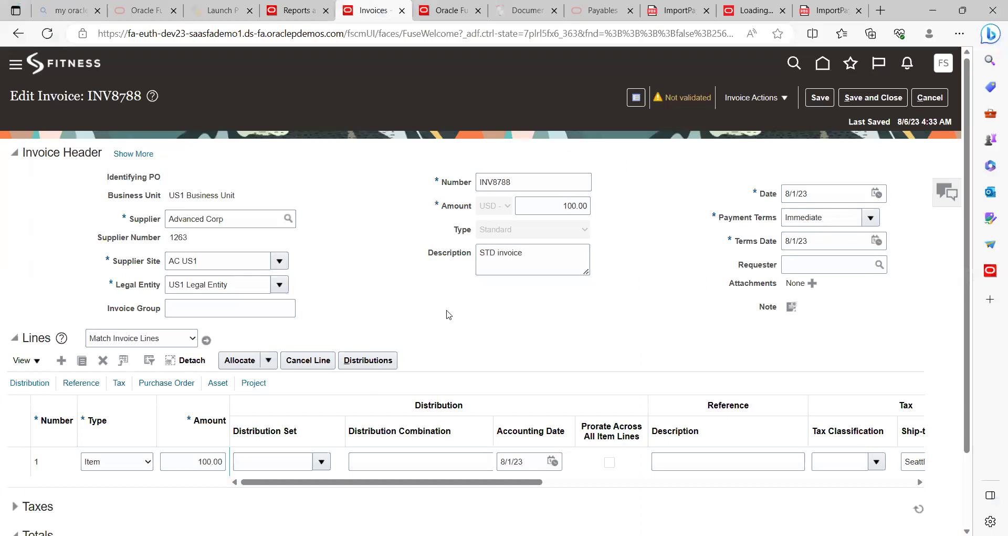
Examine the imported invoice's header, line and totals sections on the Edit Invoice page
{"action": "scroll", "coordinate": [446, 314], "scroll_direction": "down", "scroll_amount": 3}
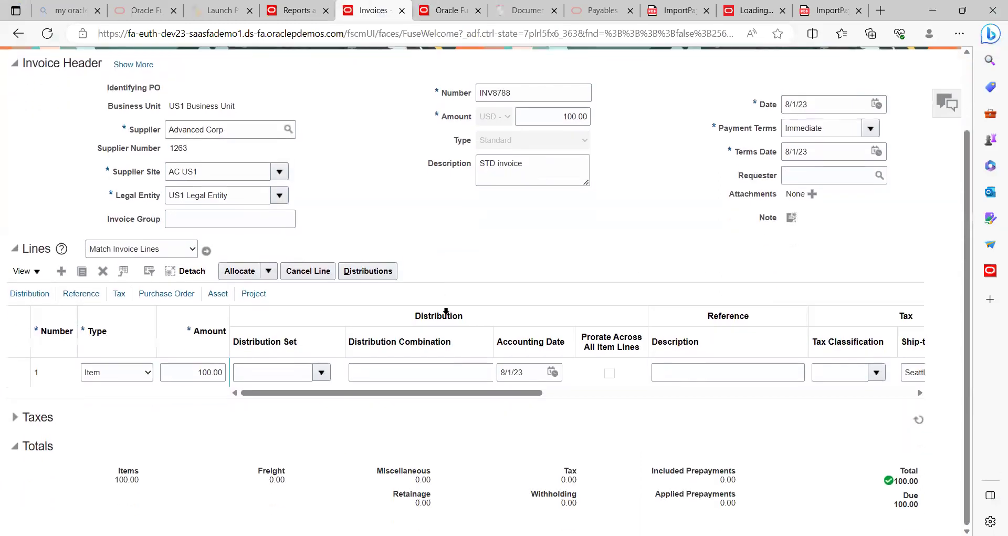
{"action": "scroll", "coordinate": [446, 314], "scroll_direction": "up", "scroll_amount": 2}
{"action": "scroll", "coordinate": [446, 314], "scroll_direction": "up", "scroll_amount": 1}
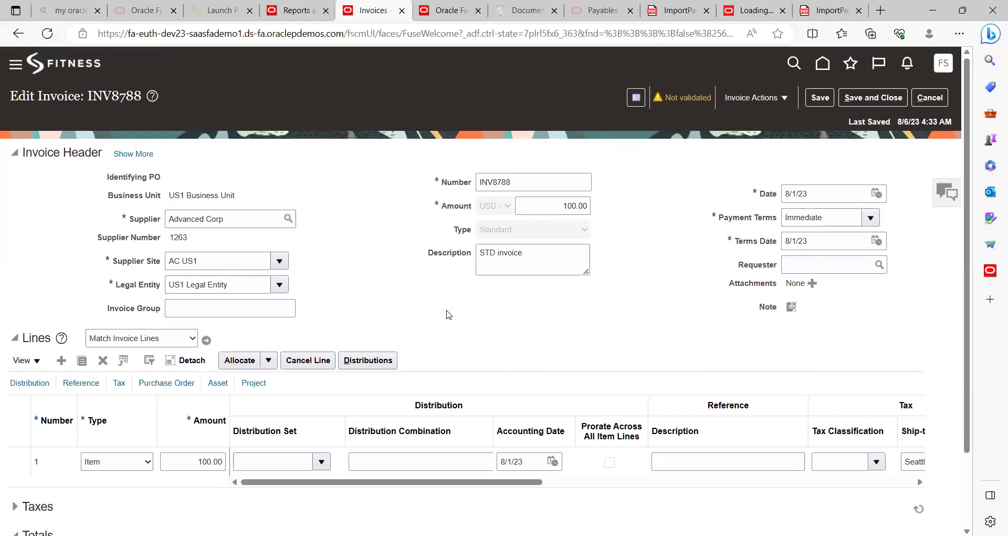
{"action": "scroll", "coordinate": [447, 314], "scroll_direction": "down", "scroll_amount": 2}
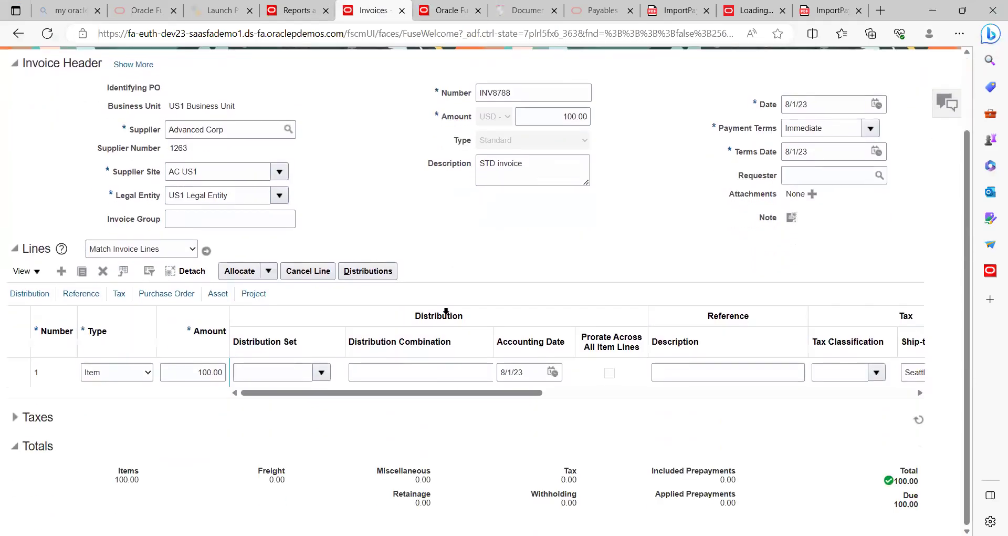
{"action": "scroll", "coordinate": [446, 312], "scroll_direction": "up", "scroll_amount": 2}
{"action": "scroll", "coordinate": [447, 314], "scroll_direction": "down", "scroll_amount": 2}
{"action": "scroll", "coordinate": [446, 314], "scroll_direction": "up", "scroll_amount": 2}
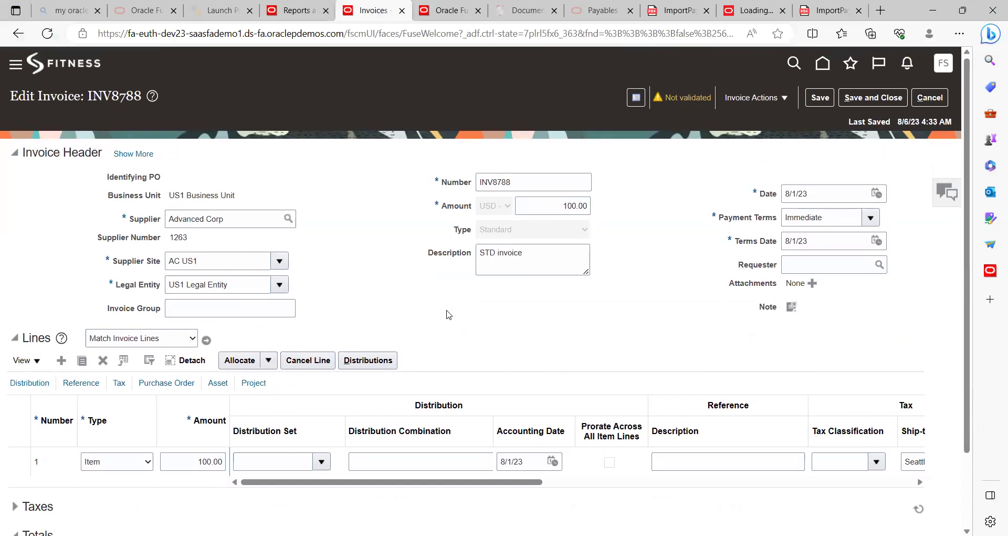